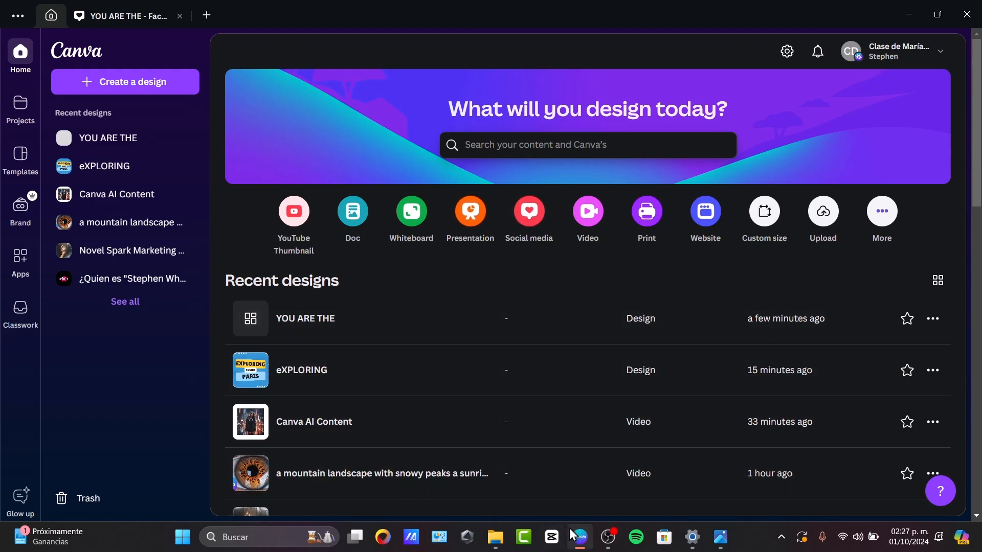
pyautogui.click(922, 66)
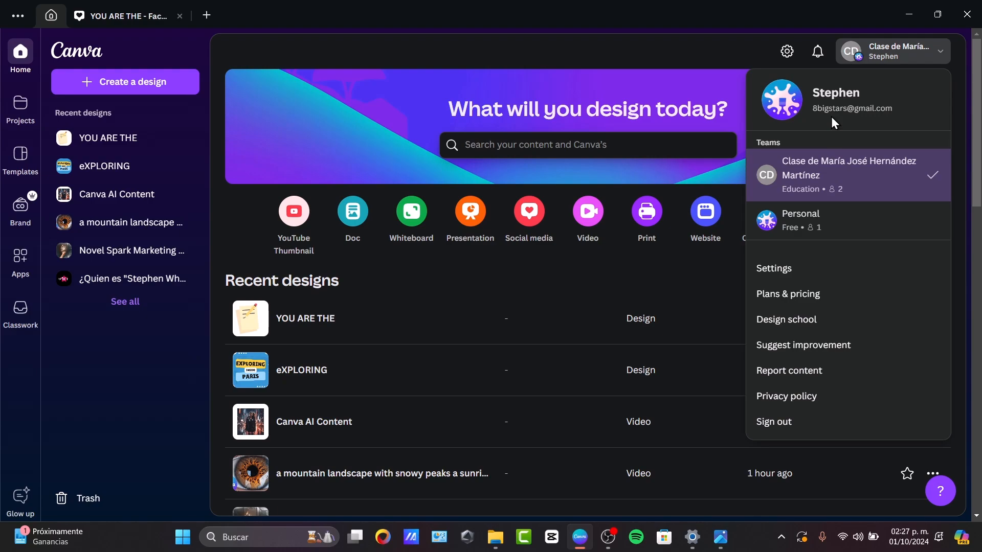
pyautogui.click(538, 42)
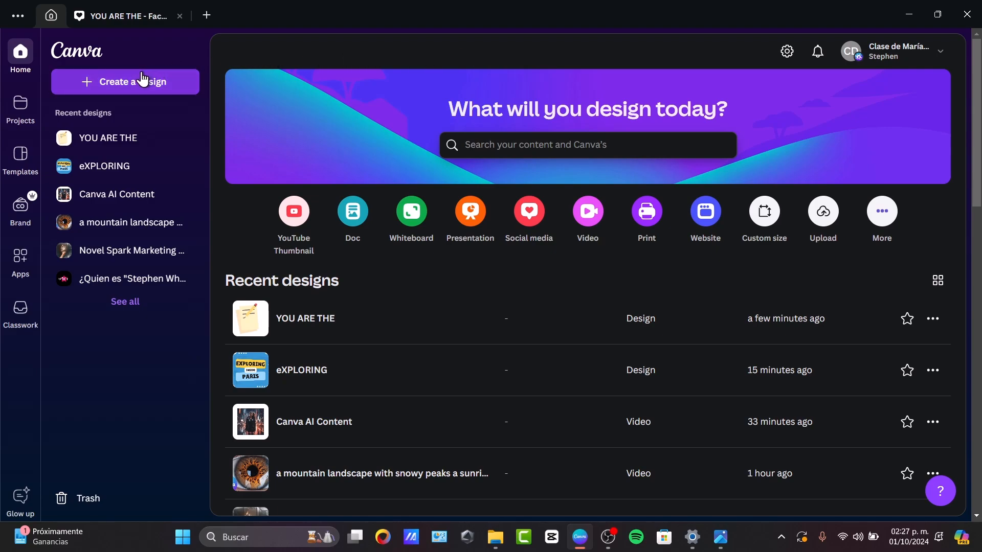
pyautogui.click(106, 83)
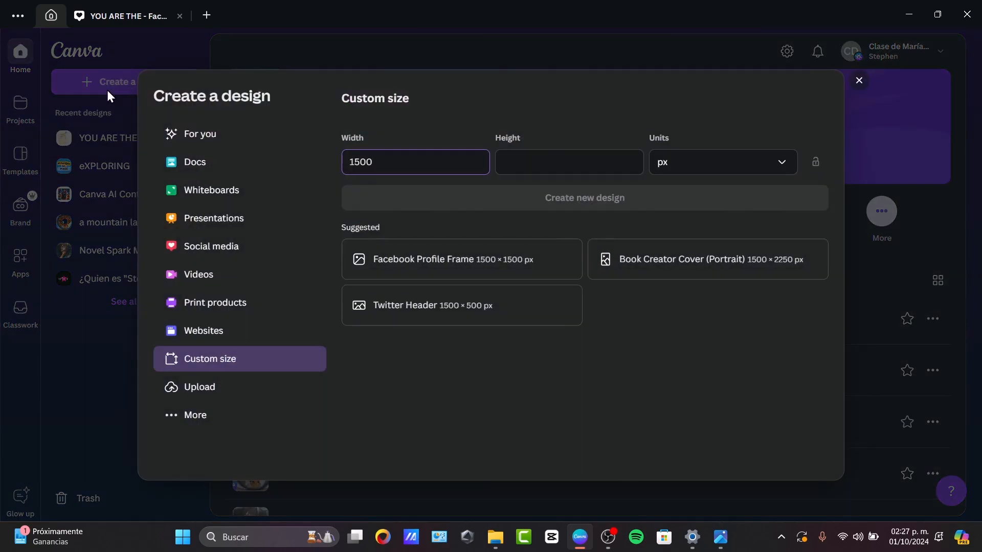
pyautogui.click(170, 46)
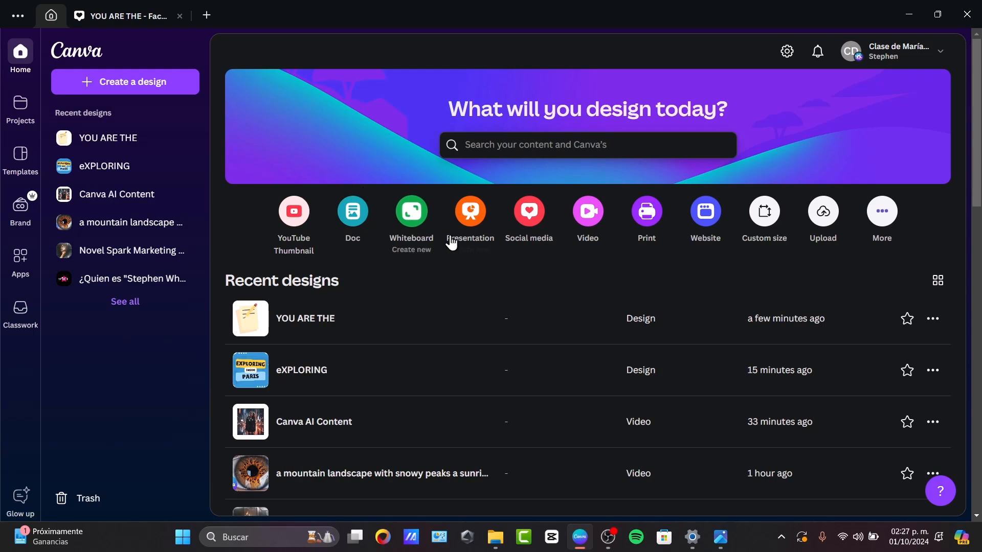
pyautogui.click(461, 211)
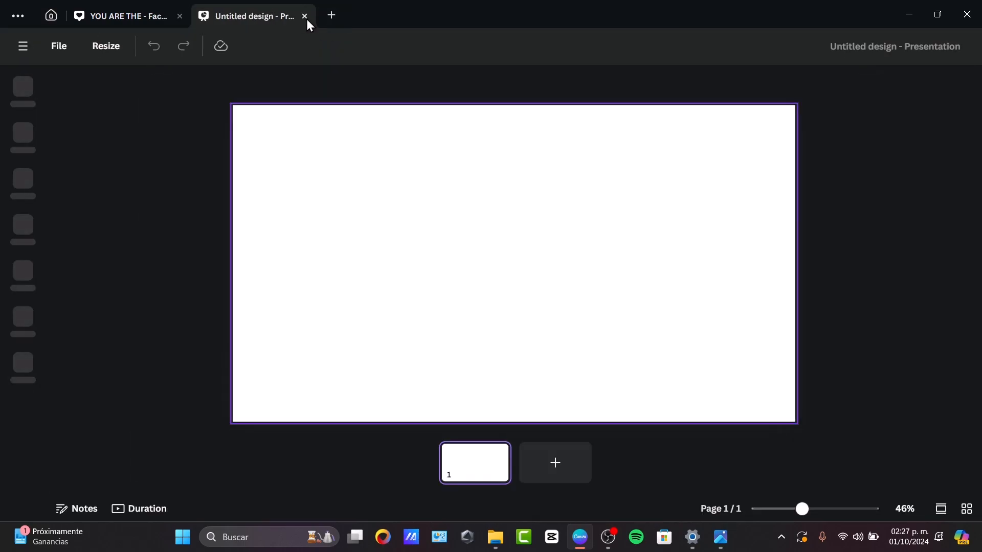
pyautogui.click(304, 16)
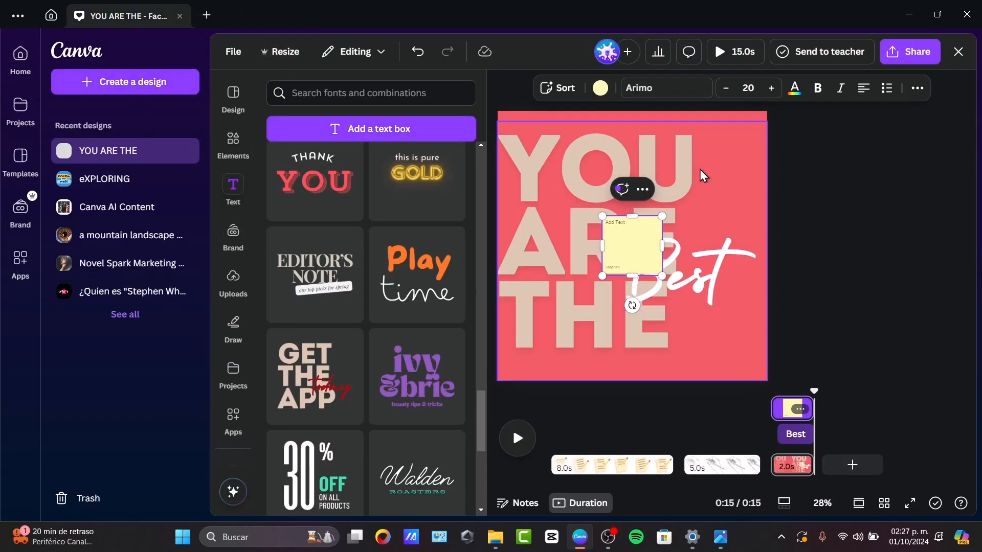
pyautogui.click(26, 63)
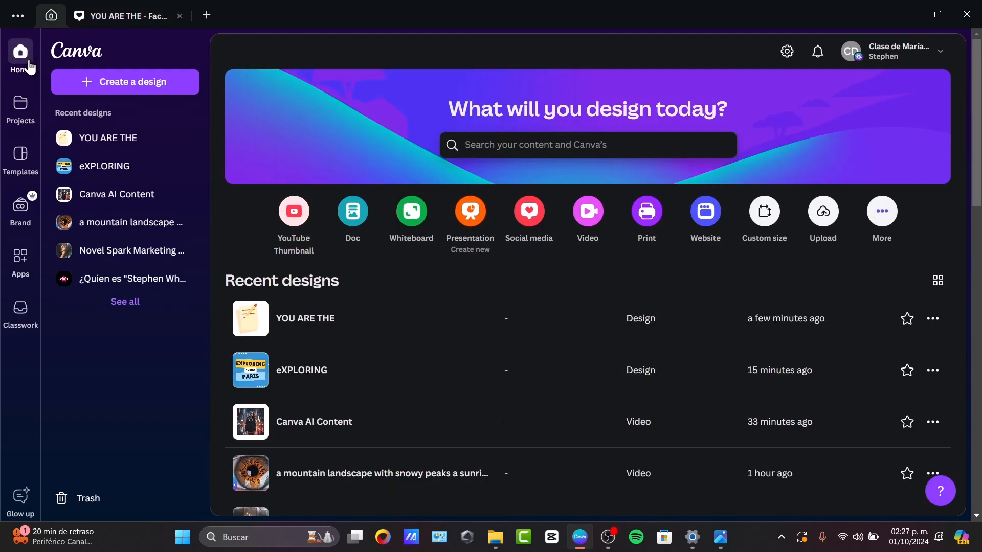
# Start a new design of the presentation type and open the full collection of presentation templates.
pyautogui.click(130, 91)
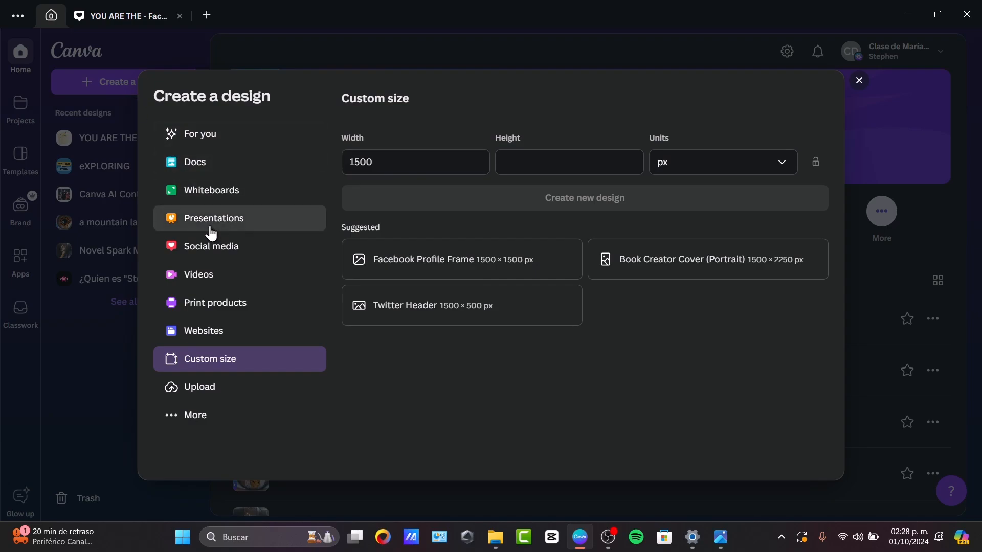
pyautogui.click(214, 228)
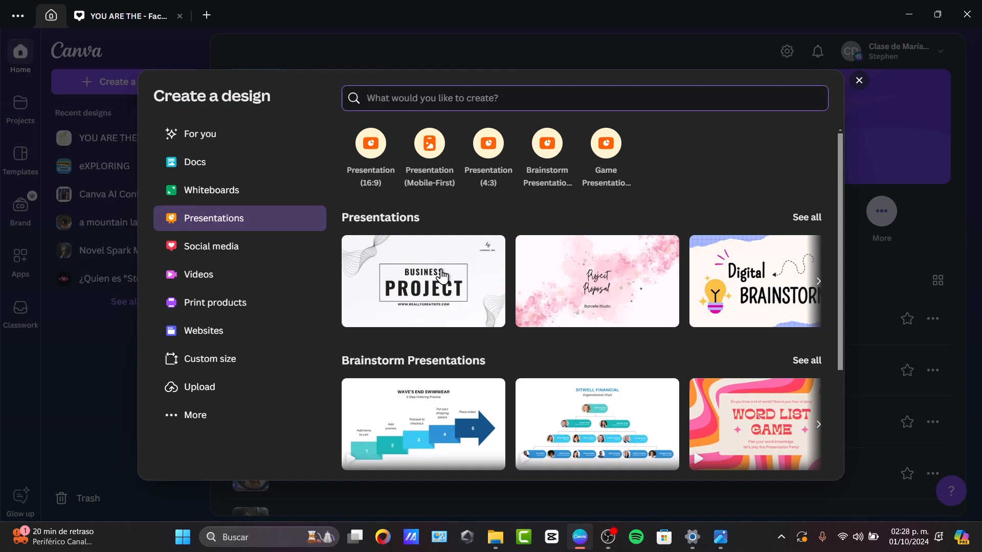
pyautogui.scroll(-3, 601, 303)
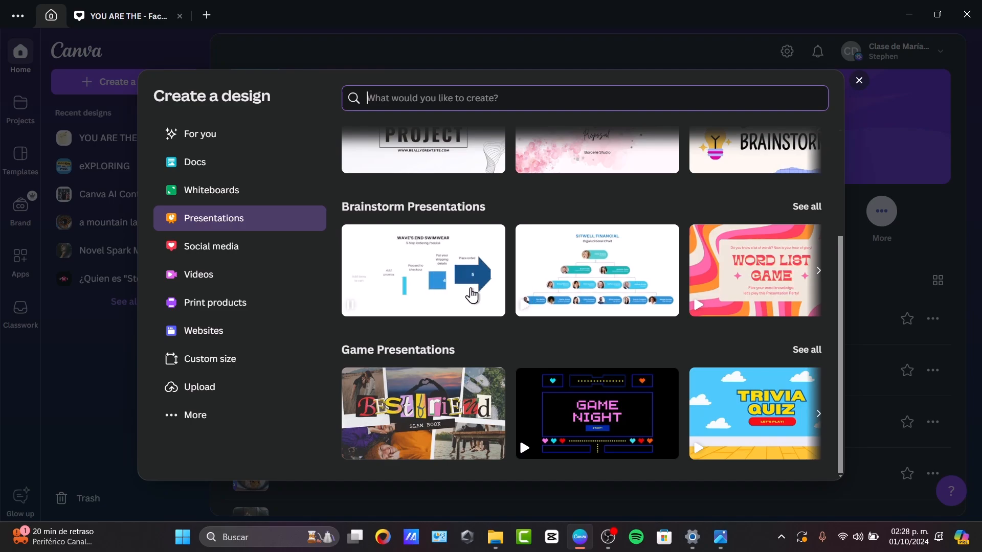
pyautogui.scroll(3, 473, 358)
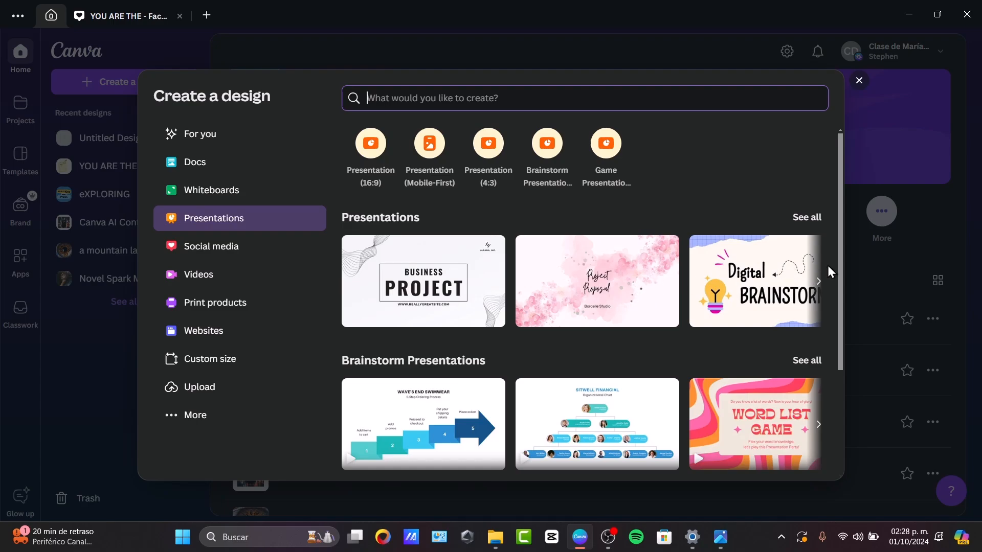
pyautogui.click(807, 218)
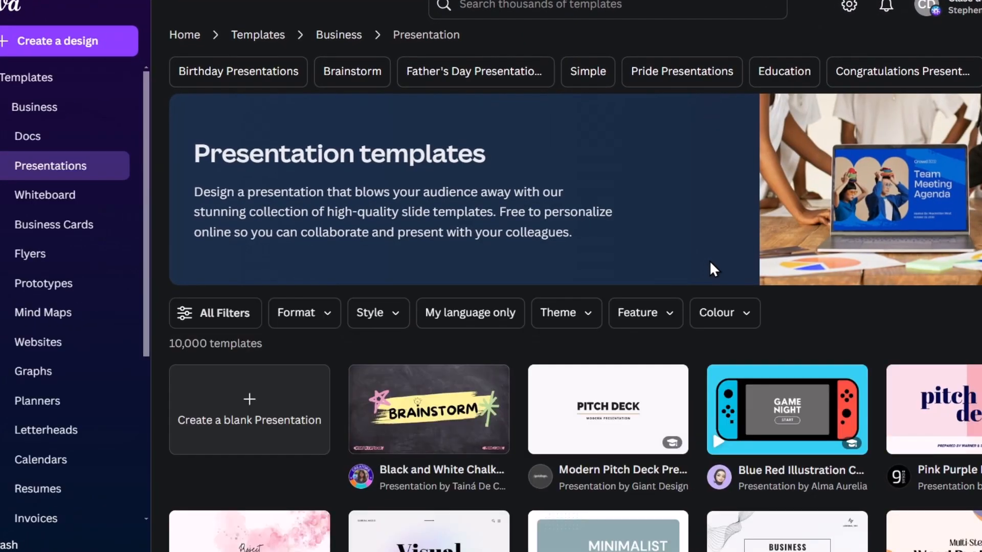
# Browse the presentation templates and start a design from the Blue Red Illustration Console Game Night Quiz Game Presentation.
pyautogui.scroll(-5, 712, 269)
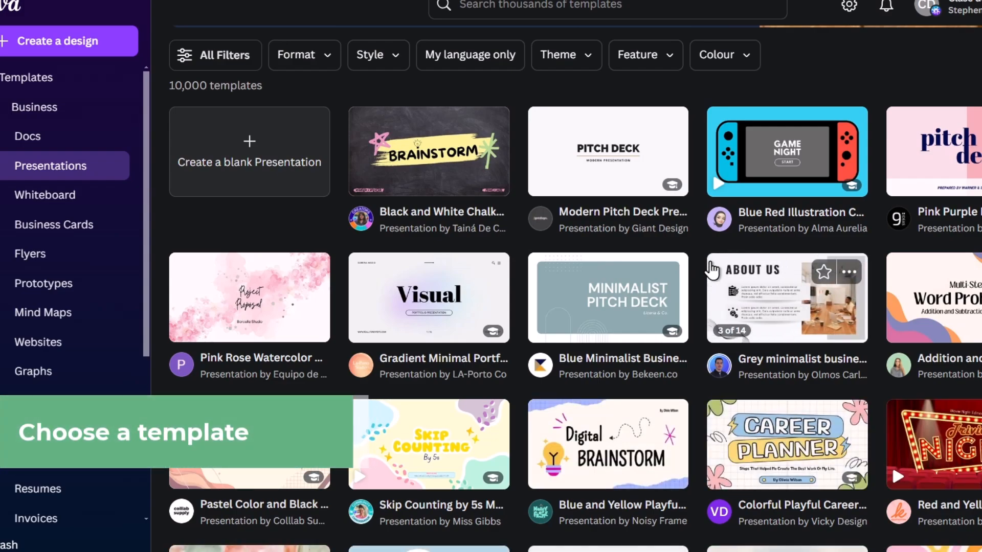
pyautogui.scroll(-10, 711, 270)
pyautogui.scroll(-5, 712, 270)
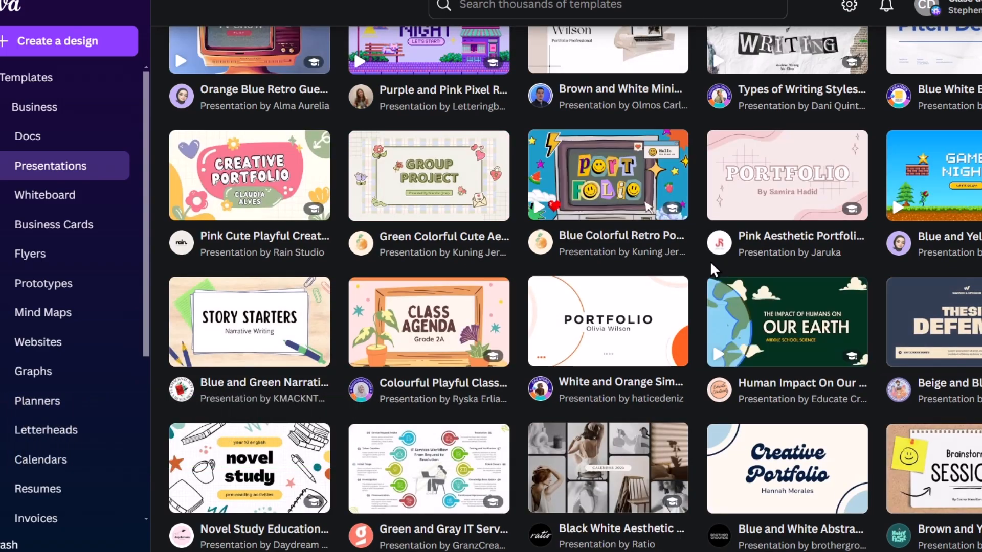
pyautogui.scroll(-3, 710, 264)
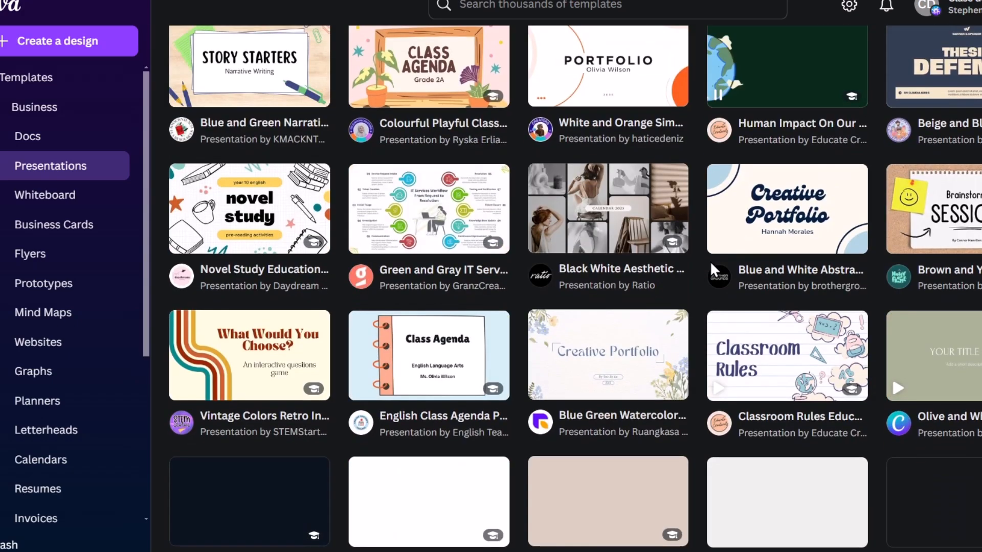
pyautogui.scroll(10, 712, 269)
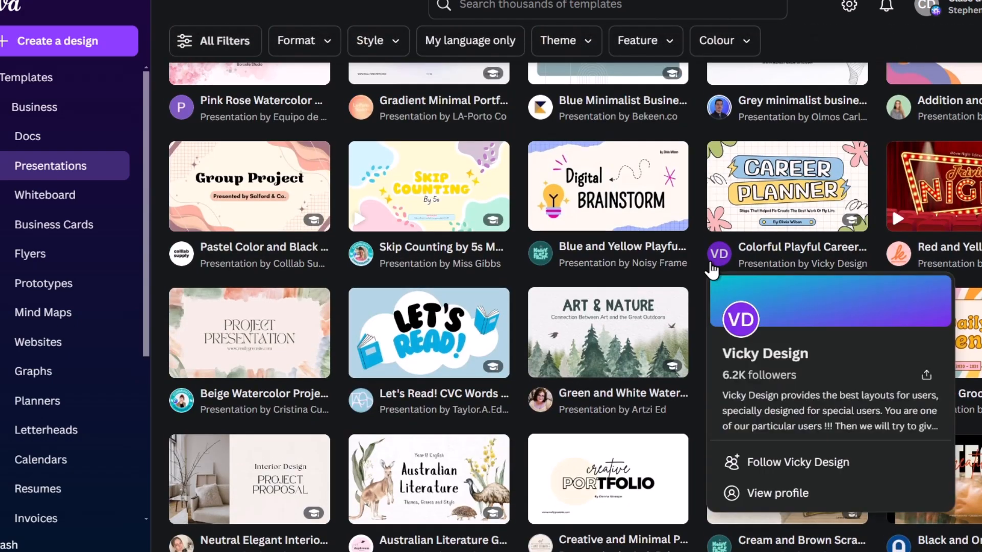
pyautogui.scroll(5, 712, 269)
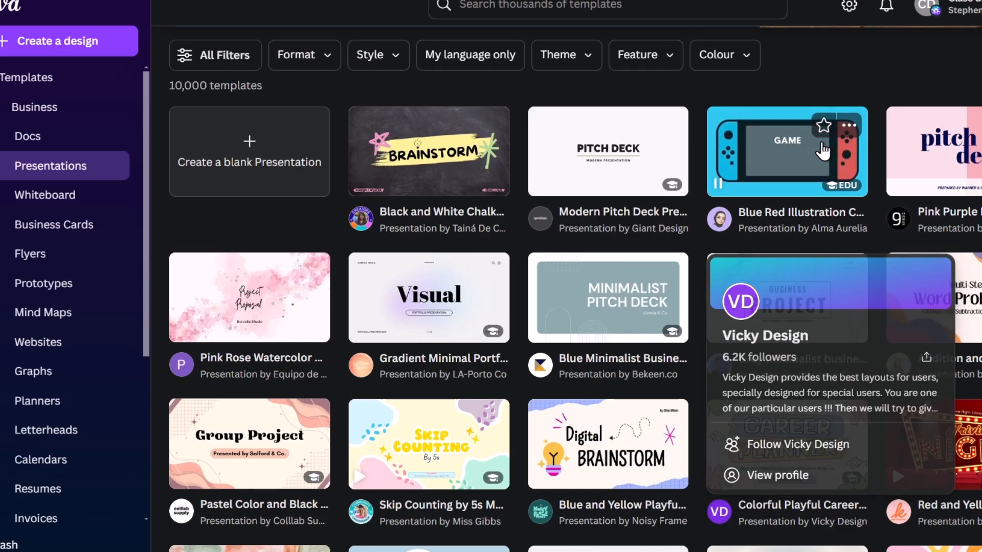
pyautogui.click(807, 158)
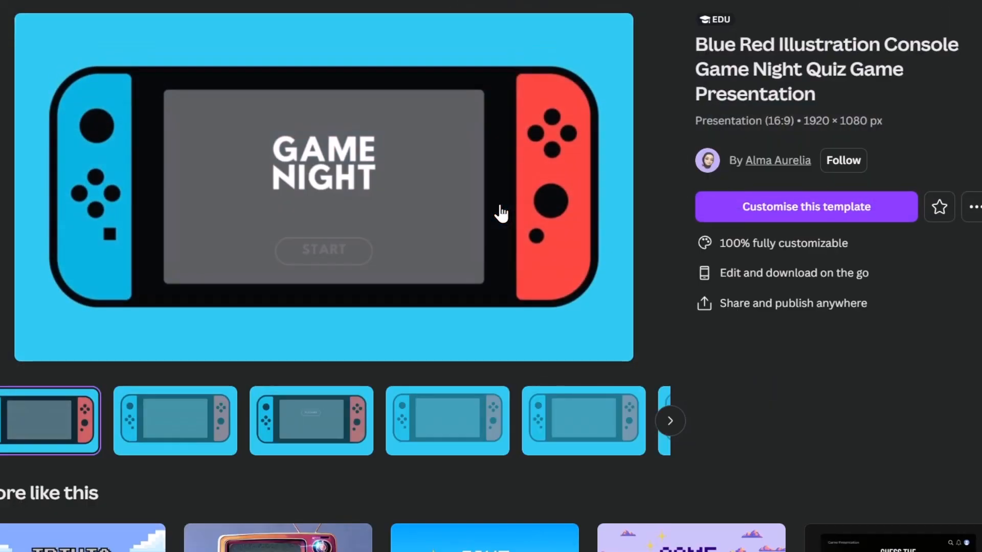
pyautogui.click(831, 207)
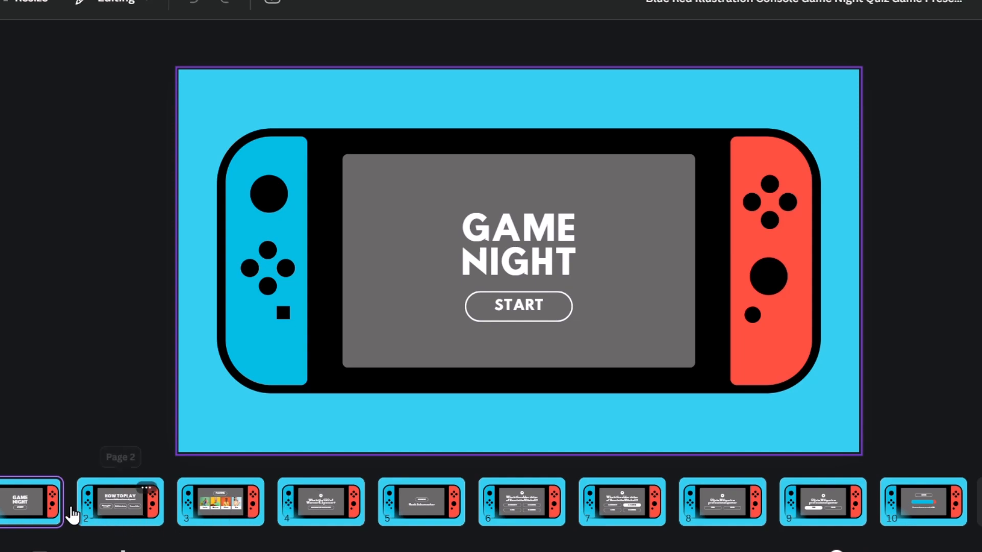
# Look through the template's pages from the How to Play slide to page 9, and return to page 2.
pyautogui.click(125, 513)
pyautogui.click(236, 514)
pyautogui.click(321, 506)
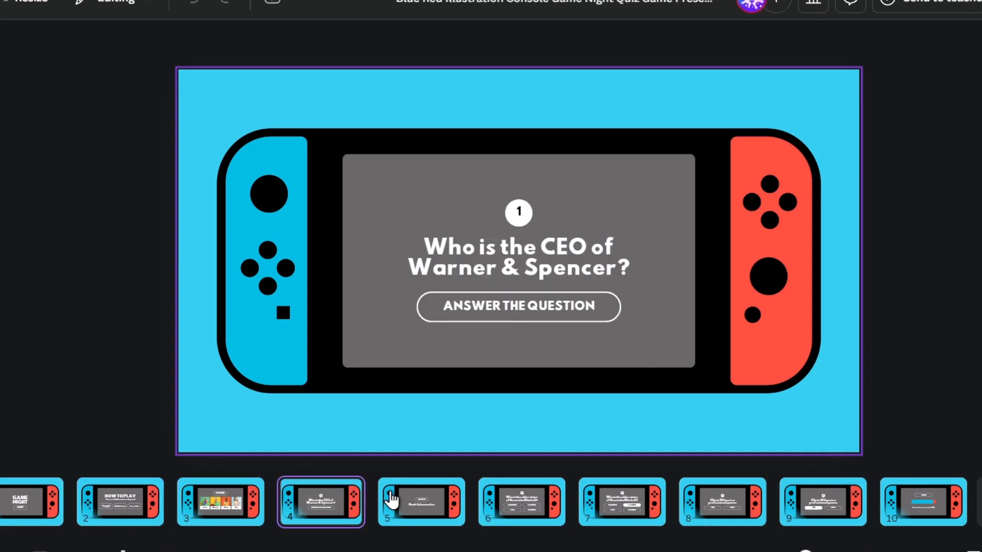
pyautogui.click(408, 498)
pyautogui.click(501, 509)
pyautogui.click(613, 504)
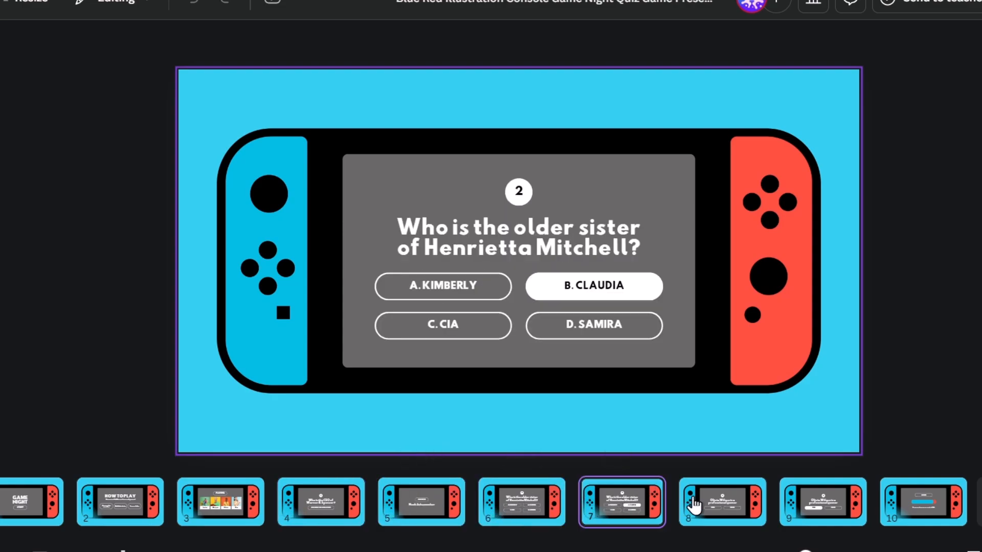
pyautogui.click(695, 506)
pyautogui.click(829, 517)
pyautogui.click(42, 501)
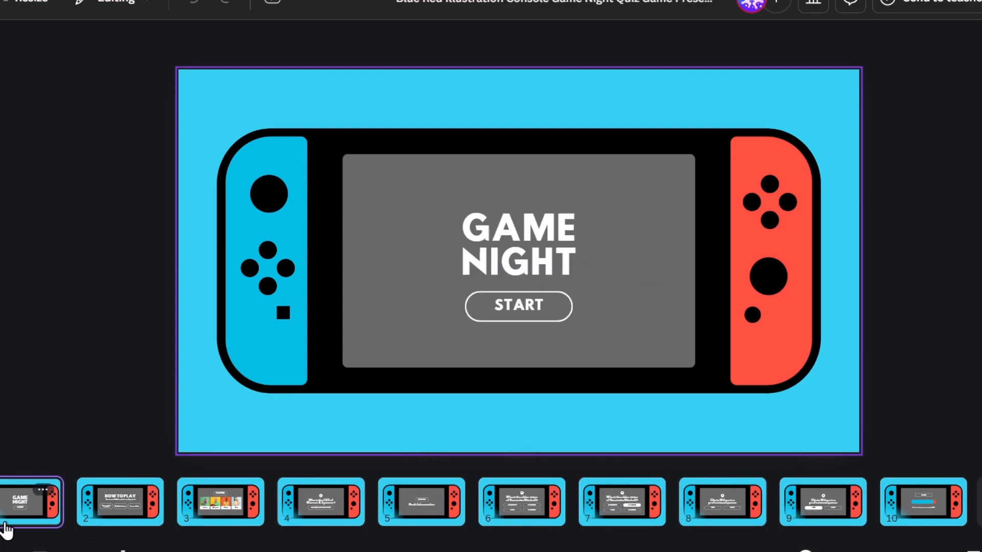
pyautogui.click(98, 504)
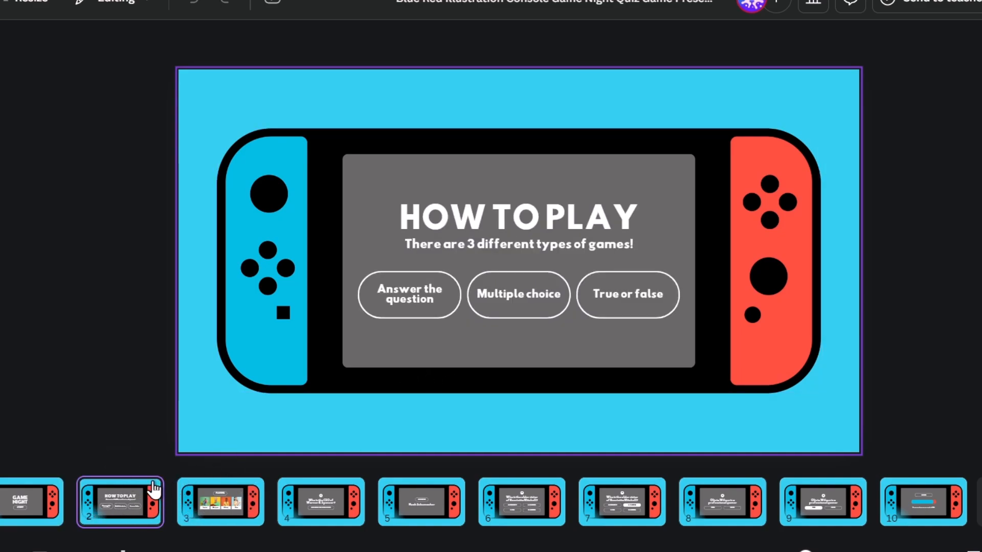
# Delete all elements from the Players slide on page 3, leaving only the blue background.
pyautogui.click(224, 510)
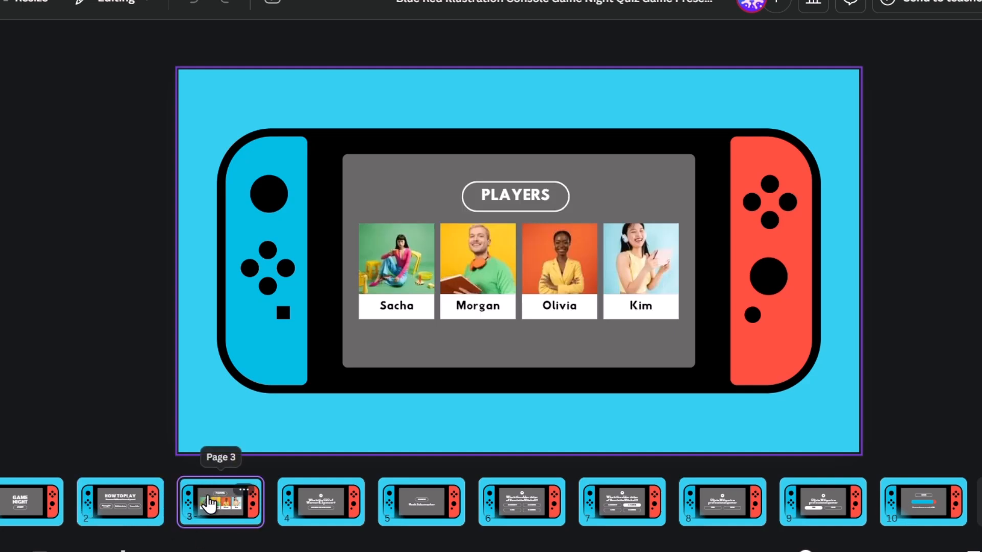
pyautogui.moveTo(938, 404); pyautogui.dragTo(91, 151)
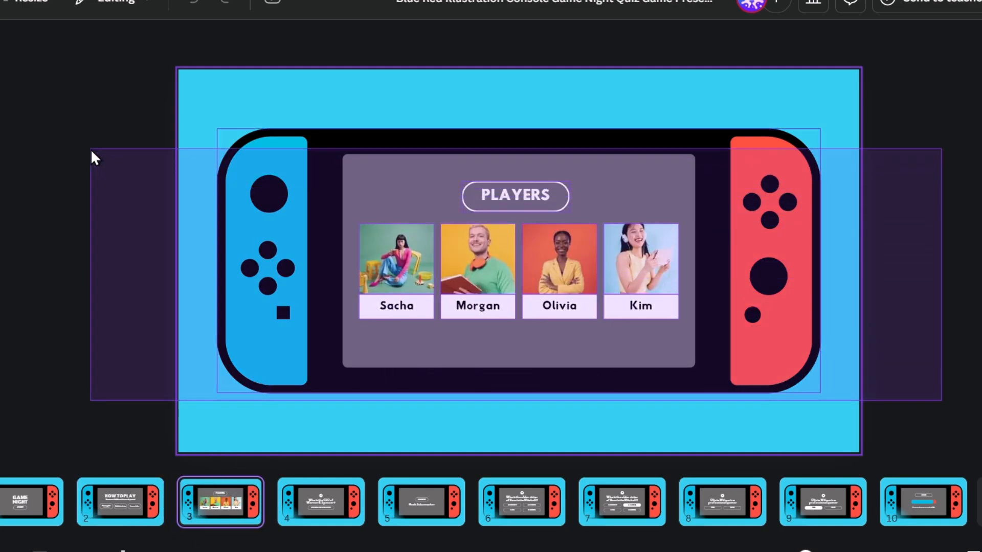
pyautogui.press('Delete')
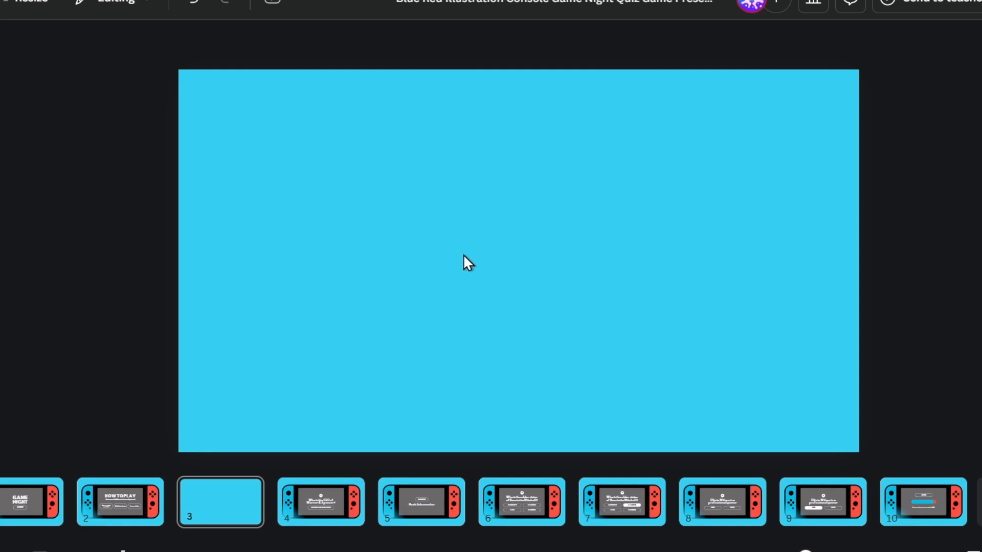
pyautogui.click(313, 217)
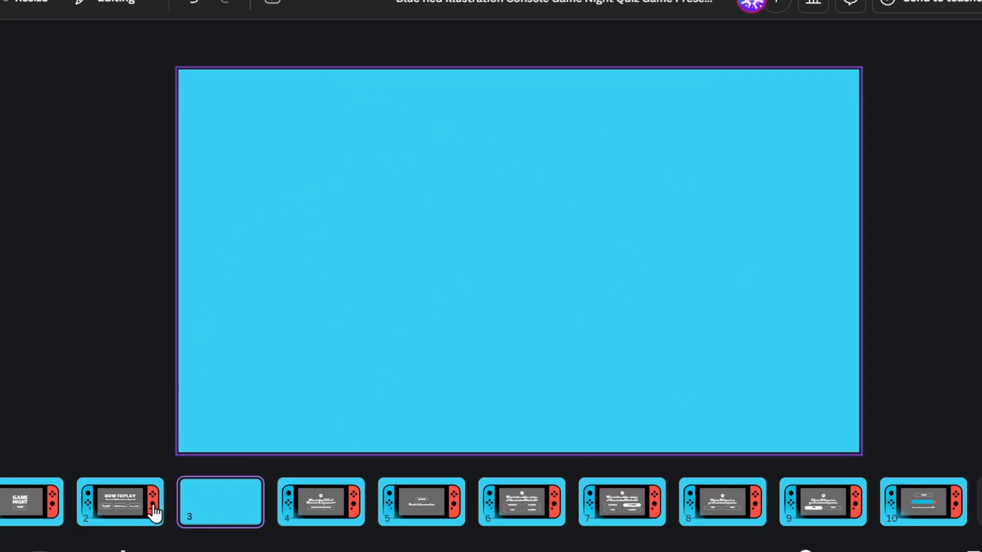
# Go to page 2 and search the presentation templates for "business".
pyautogui.click(132, 513)
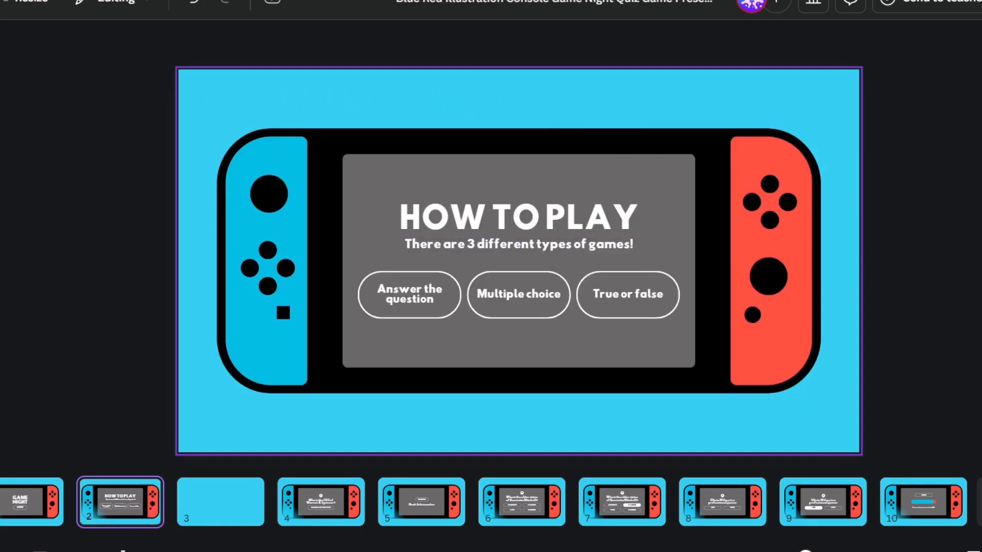
pyautogui.click(0, 49)
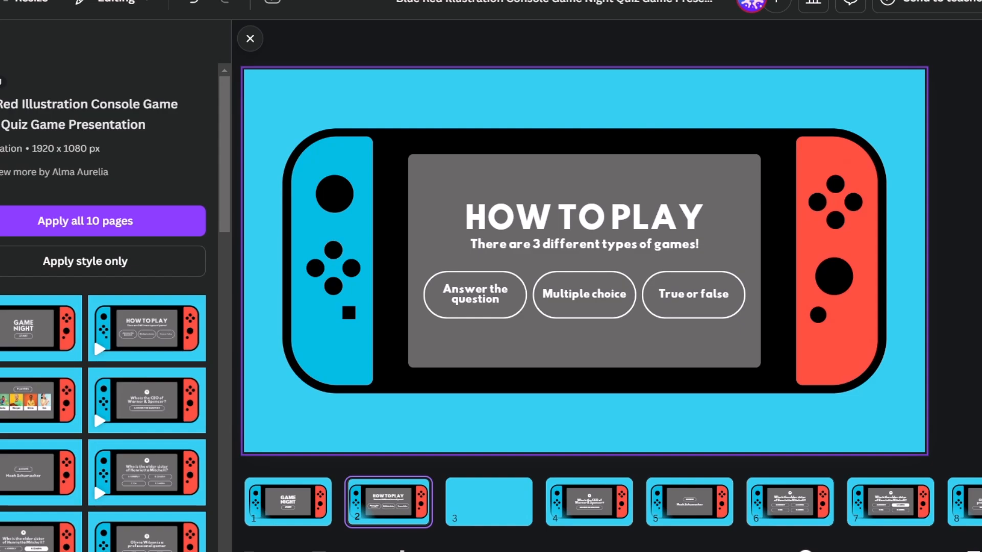
pyautogui.click(0, 48)
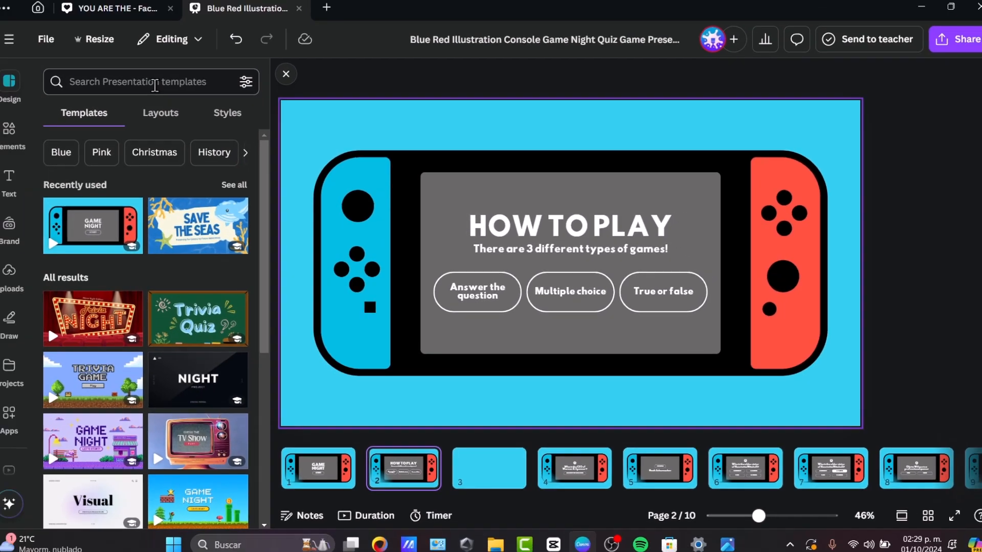
pyautogui.click(96, 51)
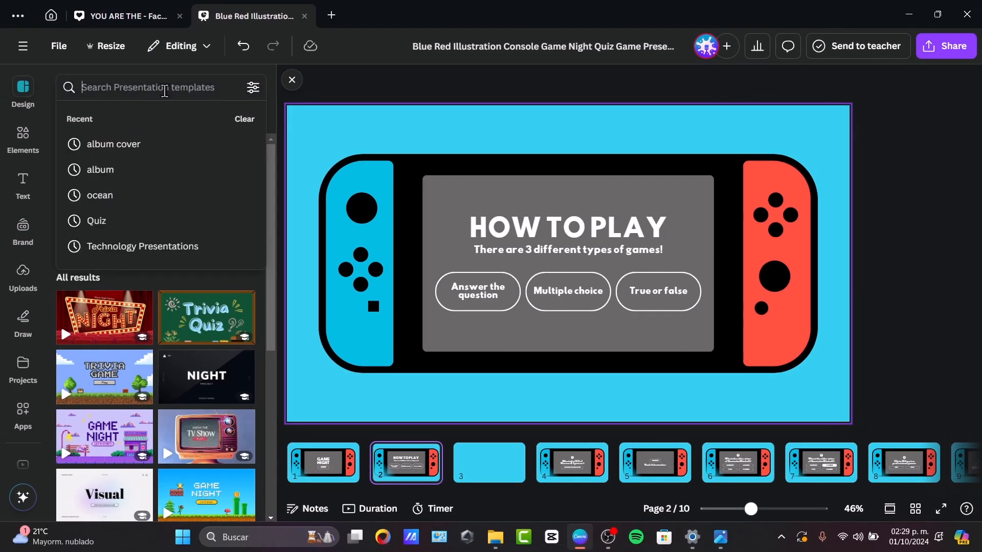
pyautogui.write('business')
pyautogui.press('Return')
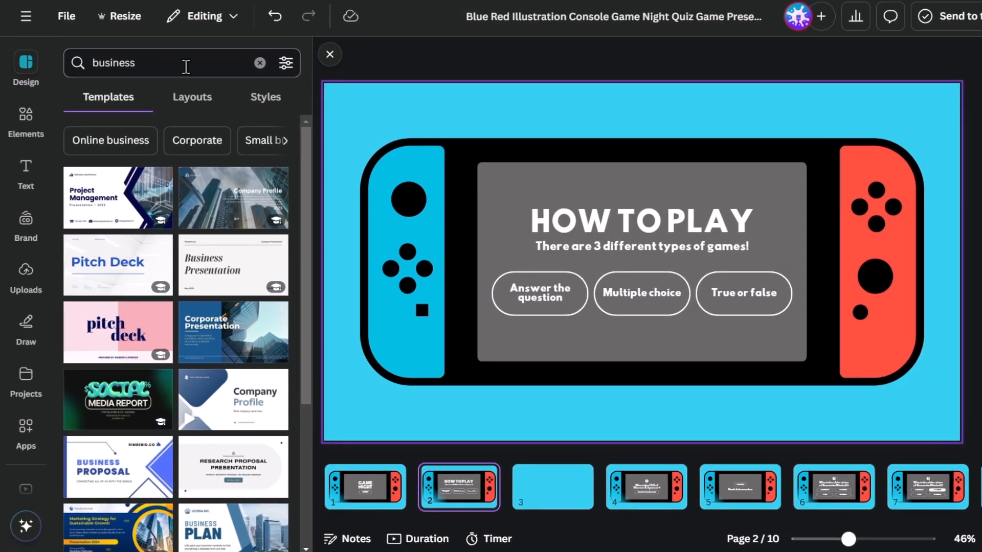
# Apply the Corporate Presentation cover page from the Blue Modern Simple Corporate Presentation template to page 2.
pyautogui.moveTo(212, 329)
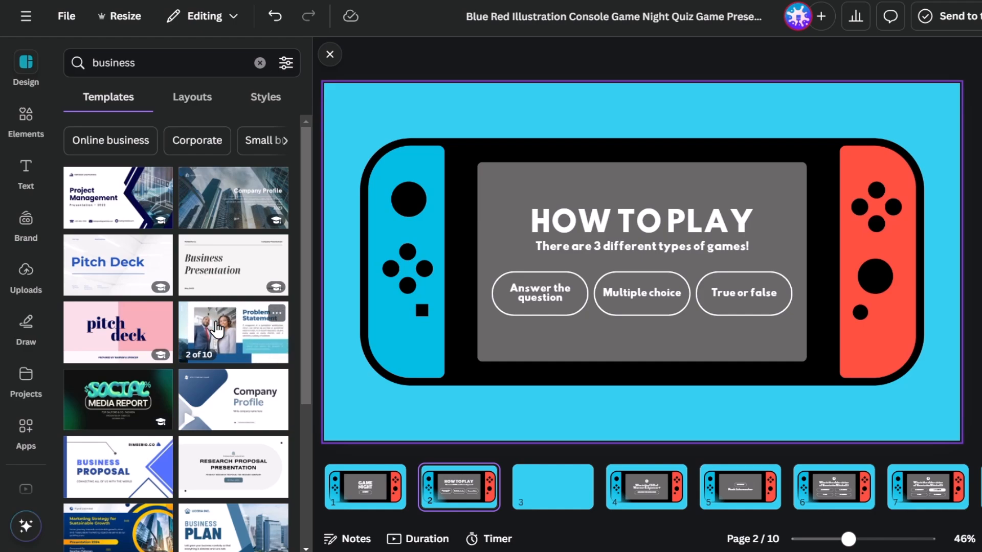
pyautogui.click(217, 328)
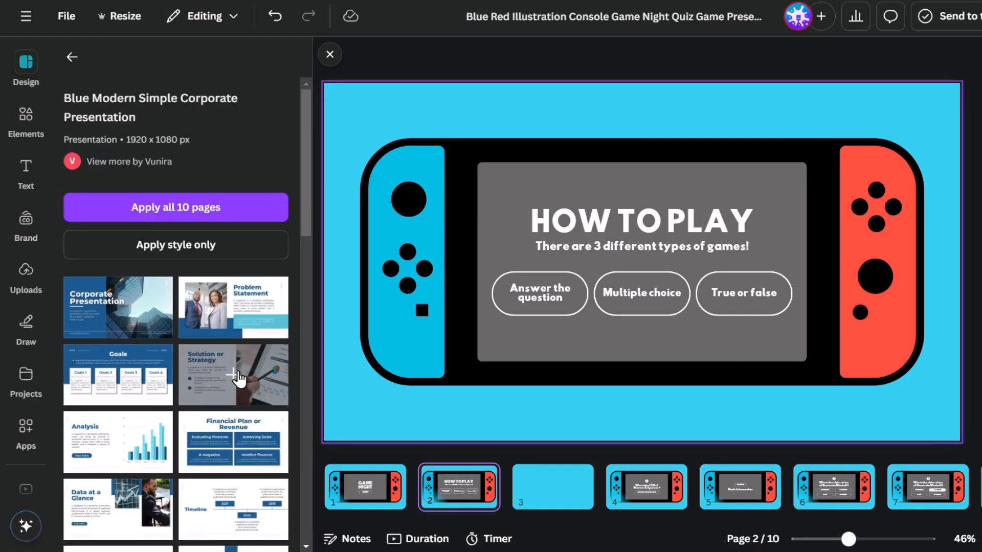
pyautogui.scroll(-5, 244, 309)
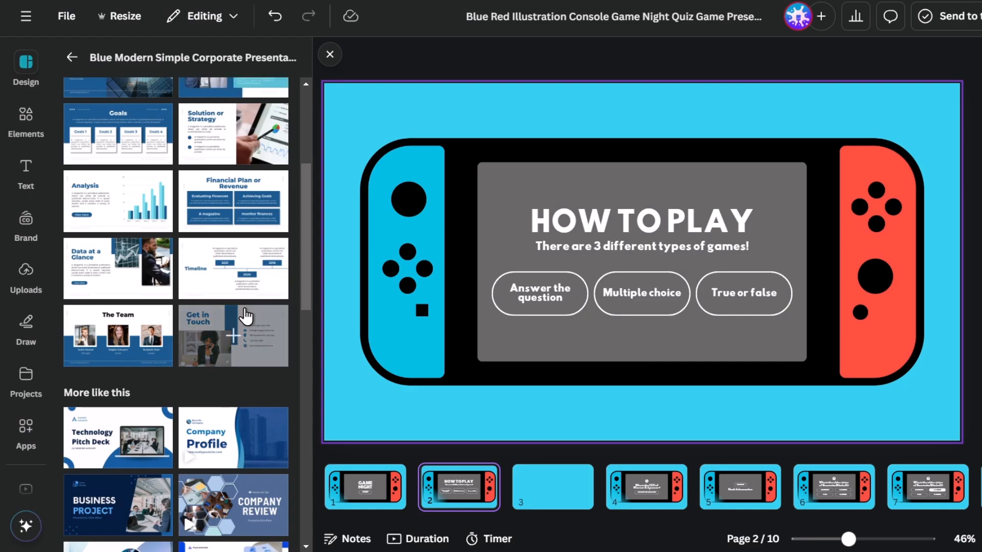
pyautogui.scroll(-4, 240, 307)
pyautogui.scroll(9, 238, 305)
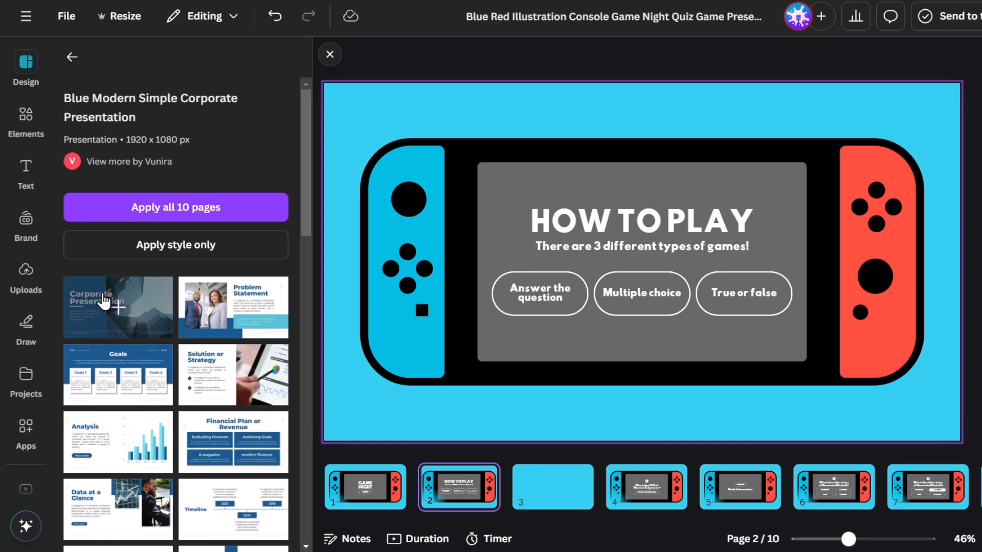
pyautogui.click(104, 301)
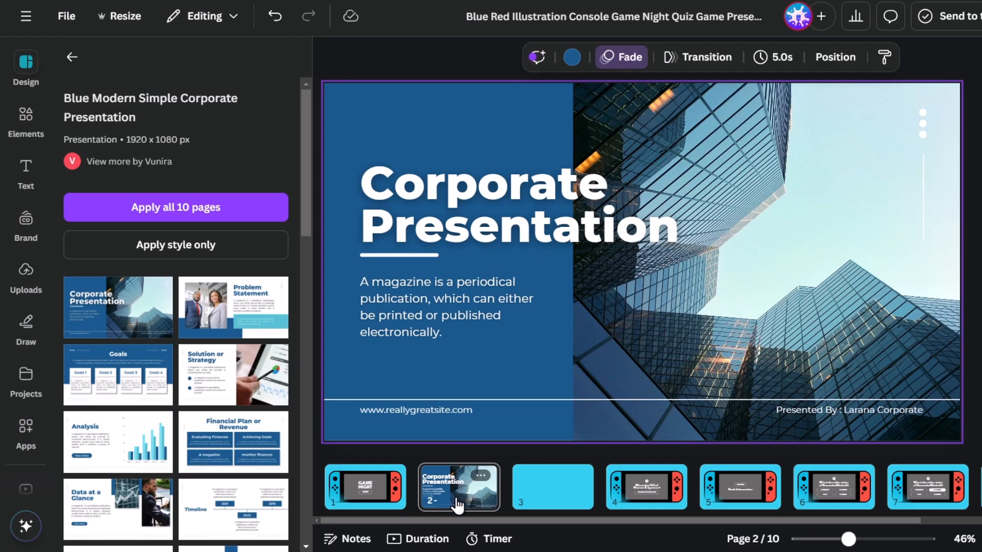
pyautogui.click(350, 479)
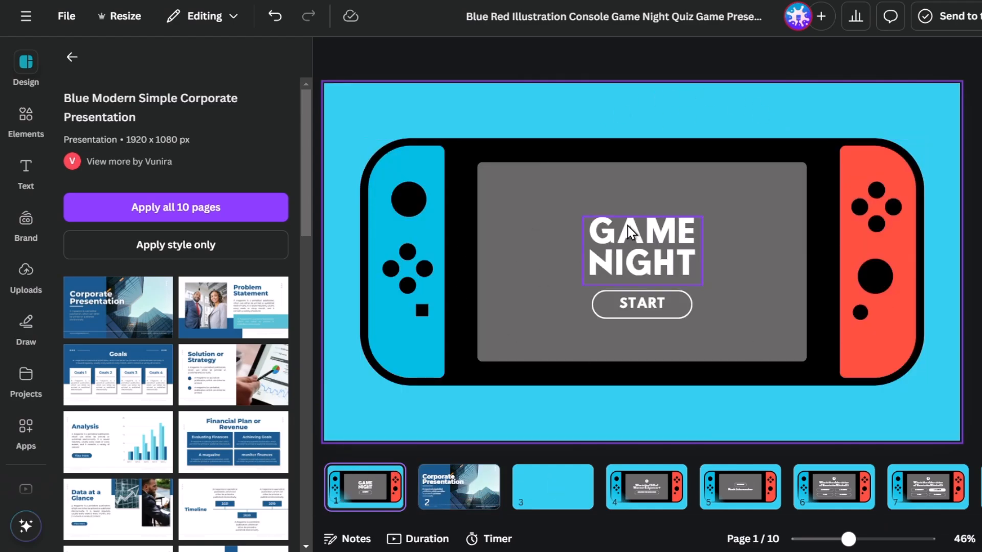
pyautogui.click(459, 481)
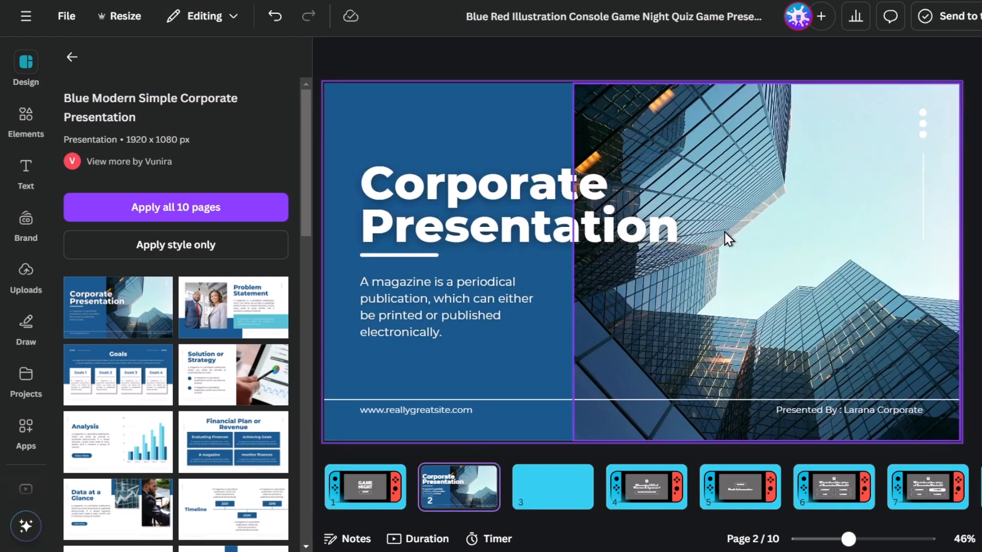
pyautogui.click(547, 473)
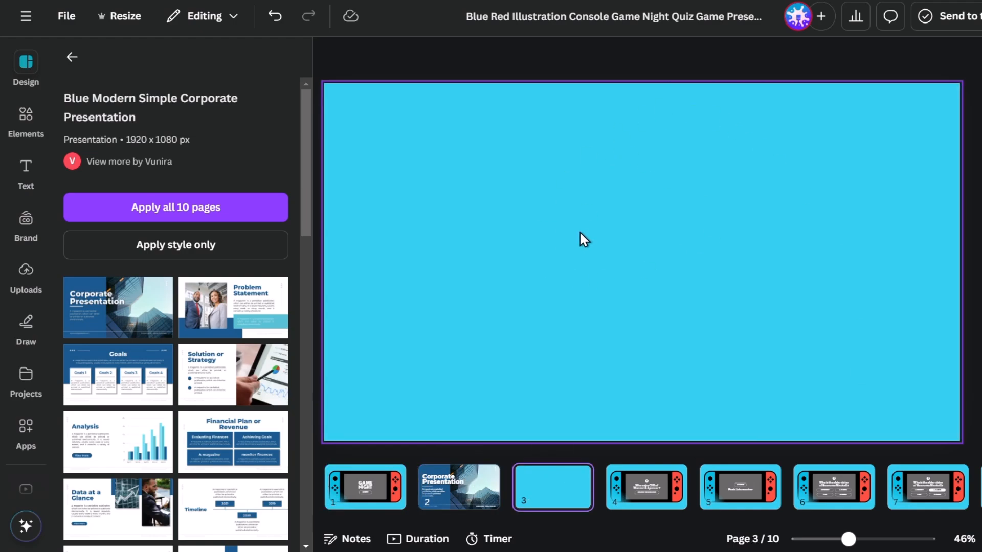
# Replace the "Corporate Presentation" title on page 2 with "The best Magazines".
pyautogui.click(462, 478)
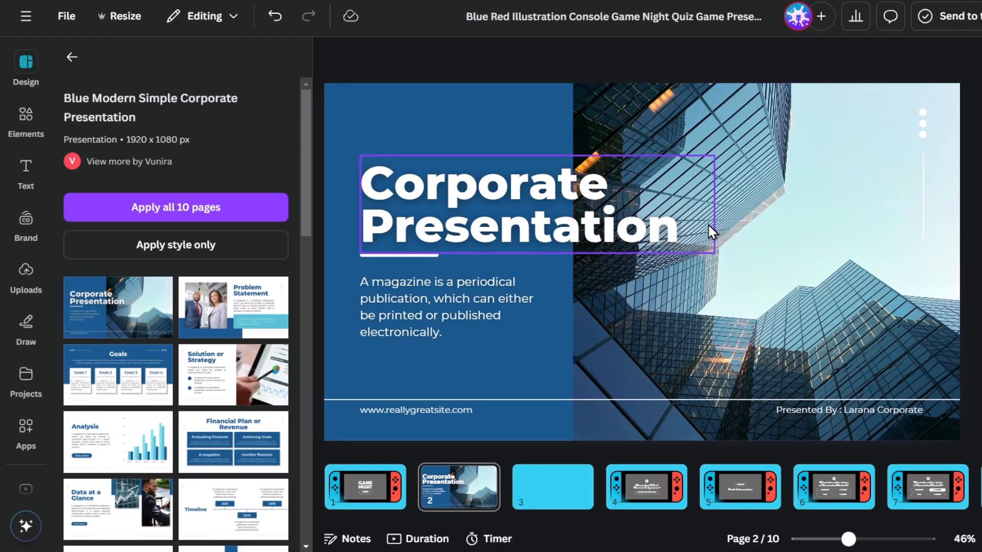
pyautogui.click(590, 214)
pyautogui.click(544, 192)
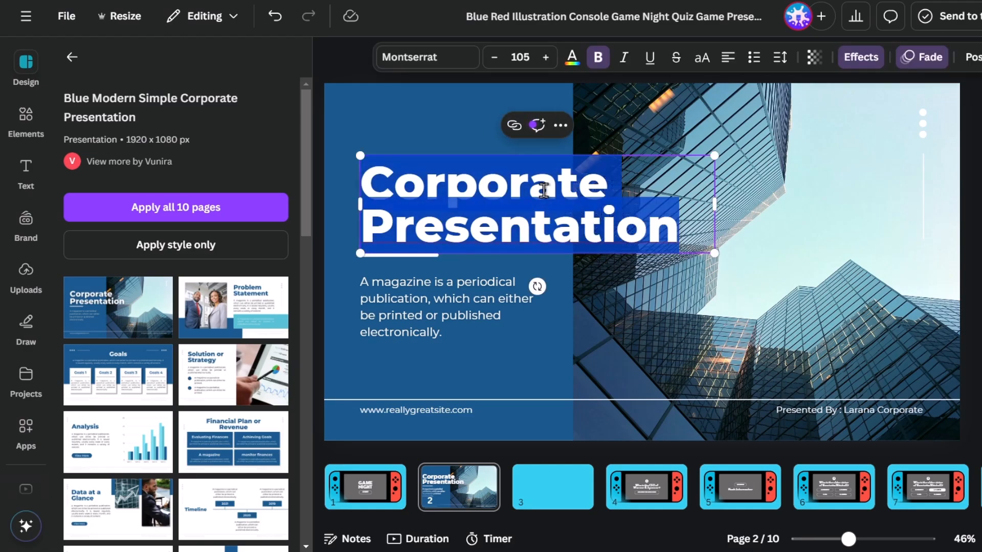
pyautogui.write('The best Magazines')
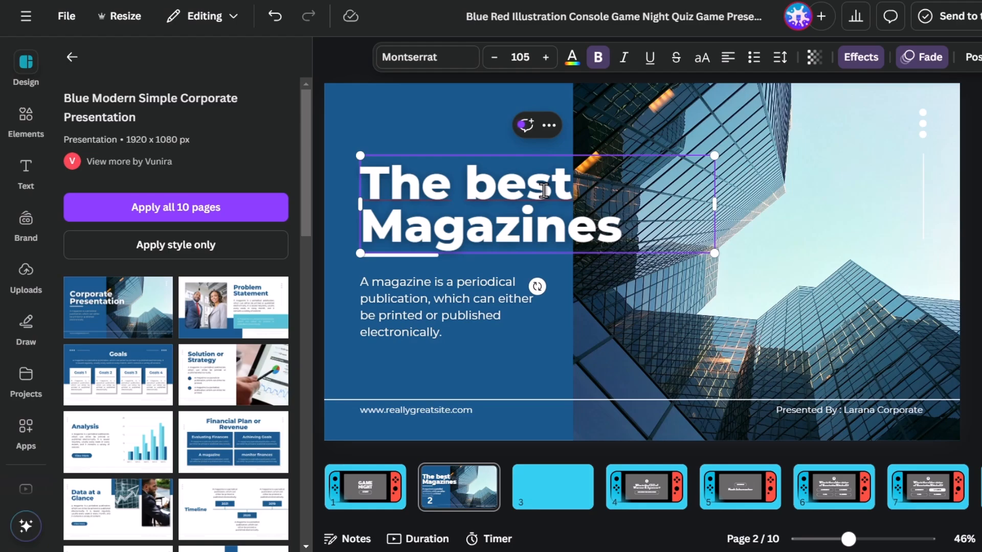
pyautogui.click(499, 294)
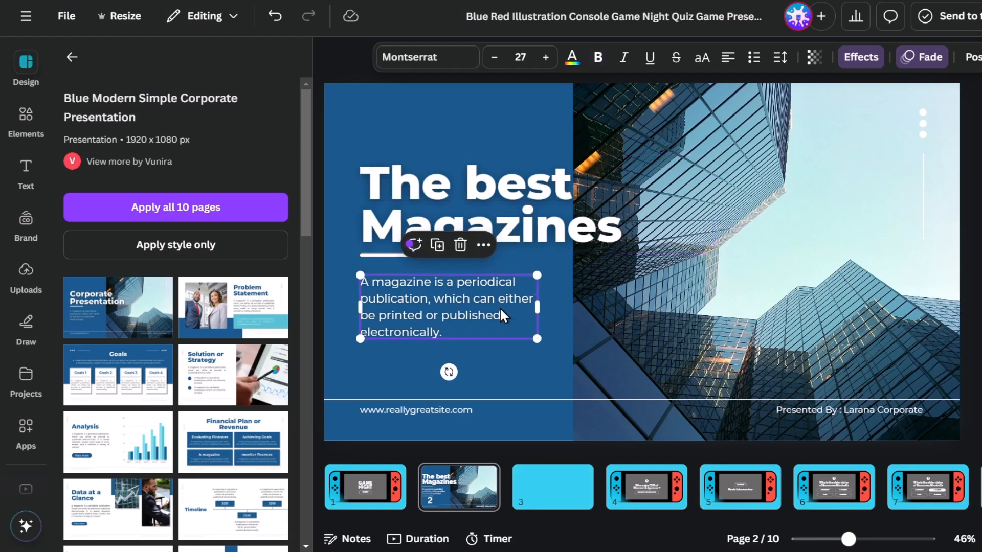
pyautogui.click(438, 410)
pyautogui.click(431, 413)
pyautogui.click(428, 414)
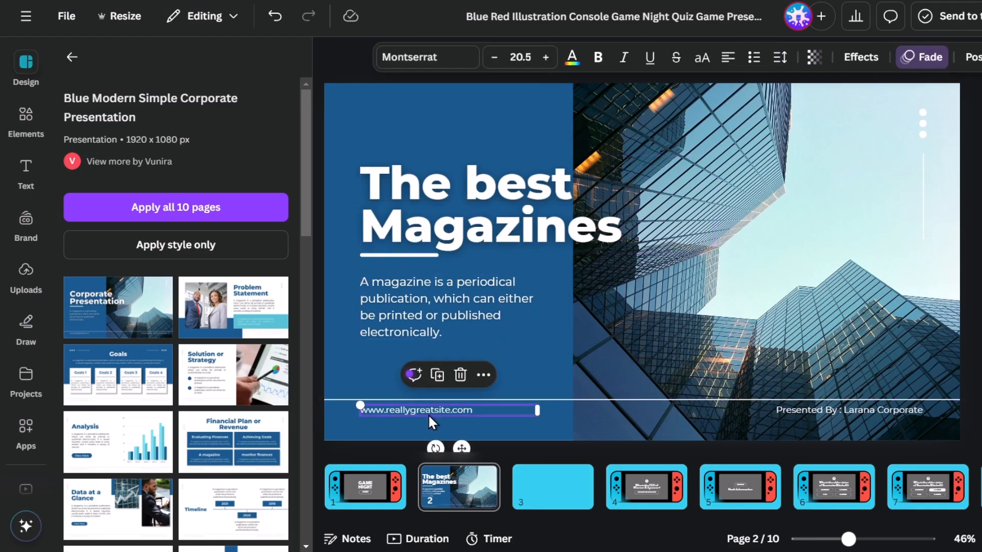
# Search the elements' photos for "magazine" and replace the skyscraper photo on page 2 with the yellow Fashion magazine photo.
pyautogui.click(805, 321)
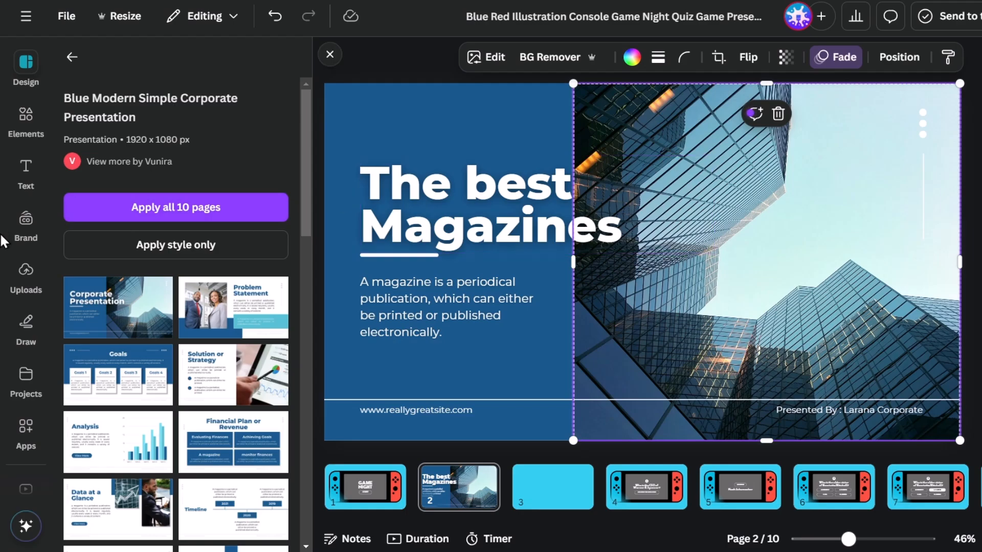
pyautogui.click(27, 277)
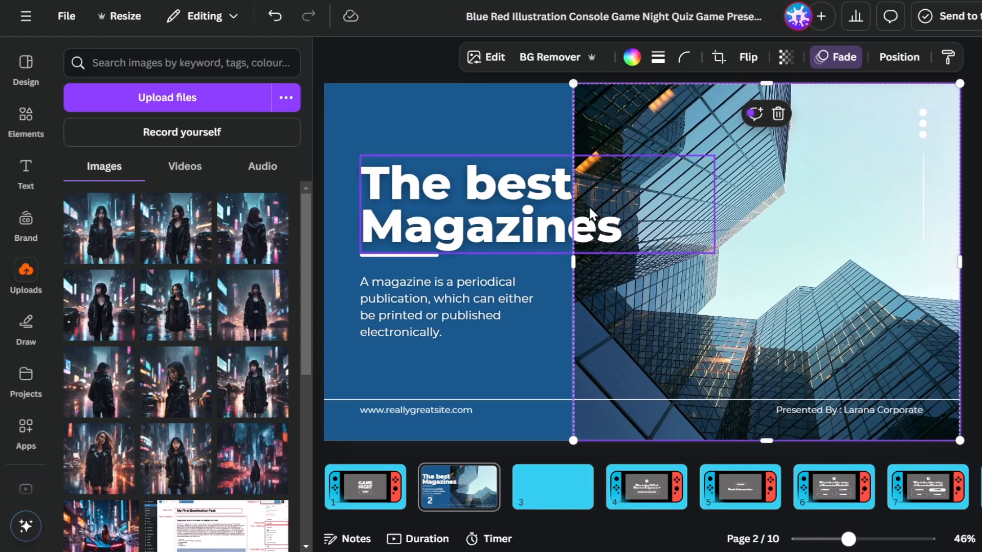
pyautogui.click(17, 117)
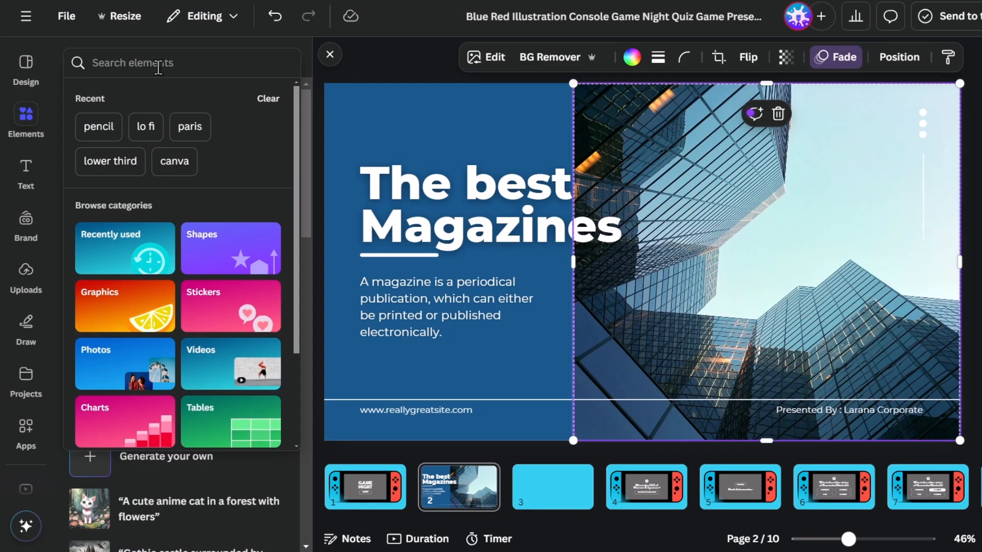
pyautogui.write('magazine')
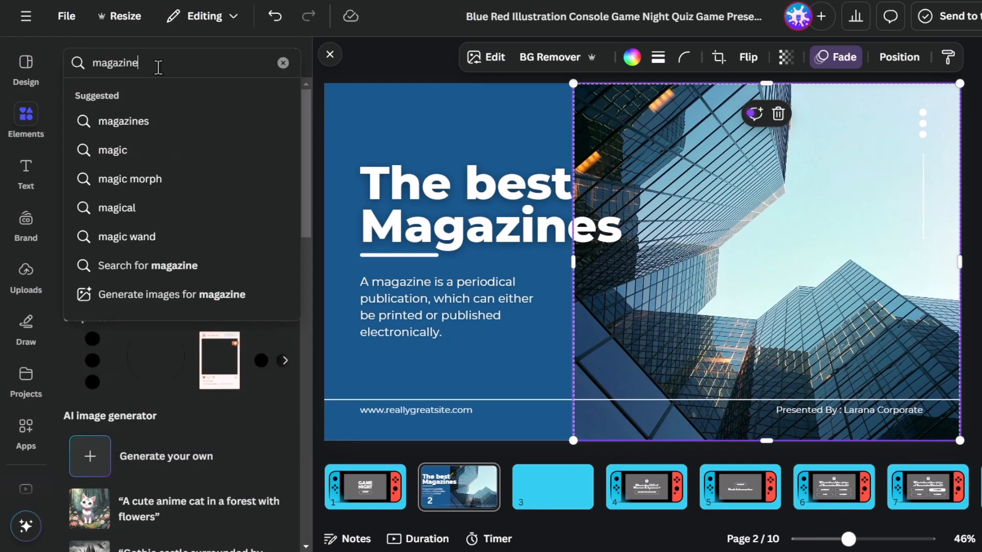
pyautogui.press('Return')
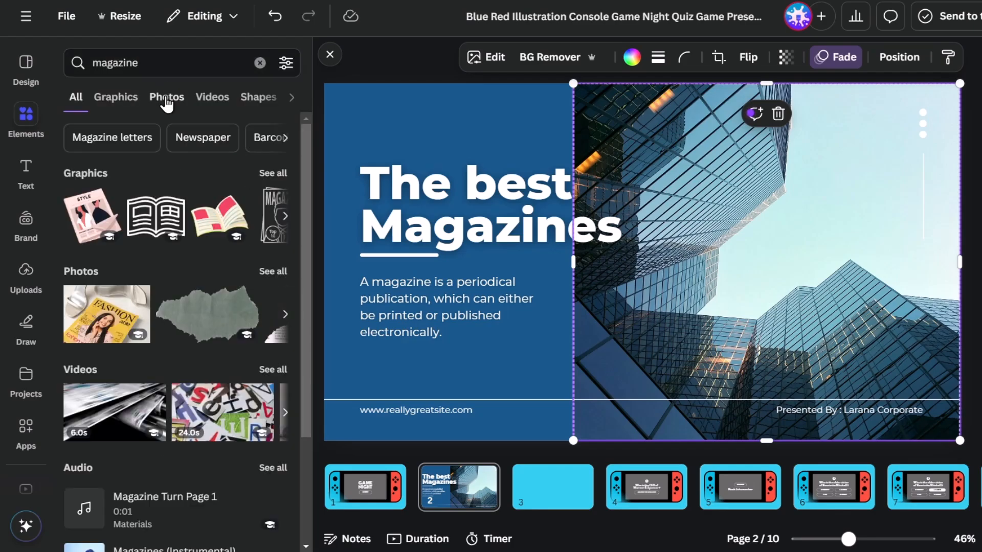
pyautogui.click(166, 100)
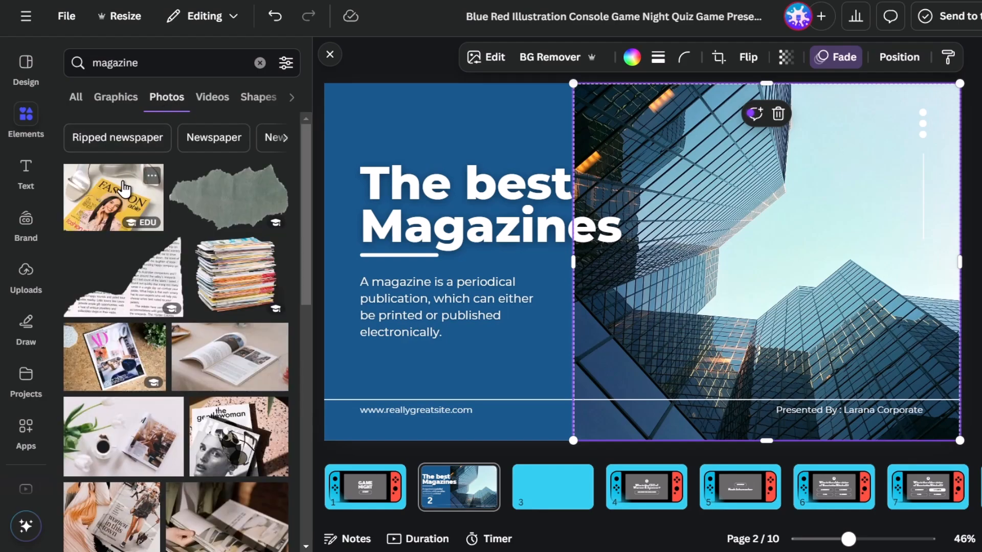
pyautogui.moveTo(121, 194); pyautogui.dragTo(759, 204)
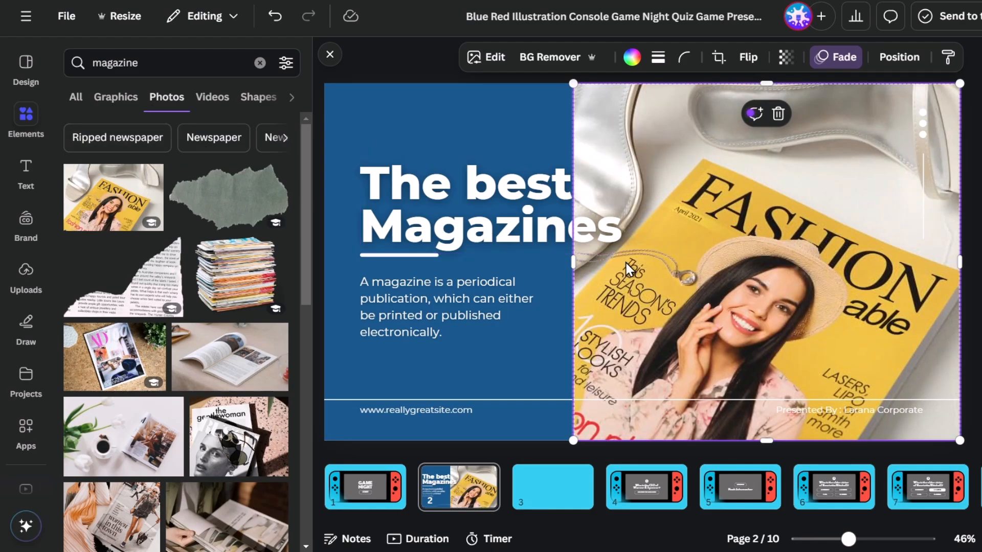
pyautogui.click(529, 94)
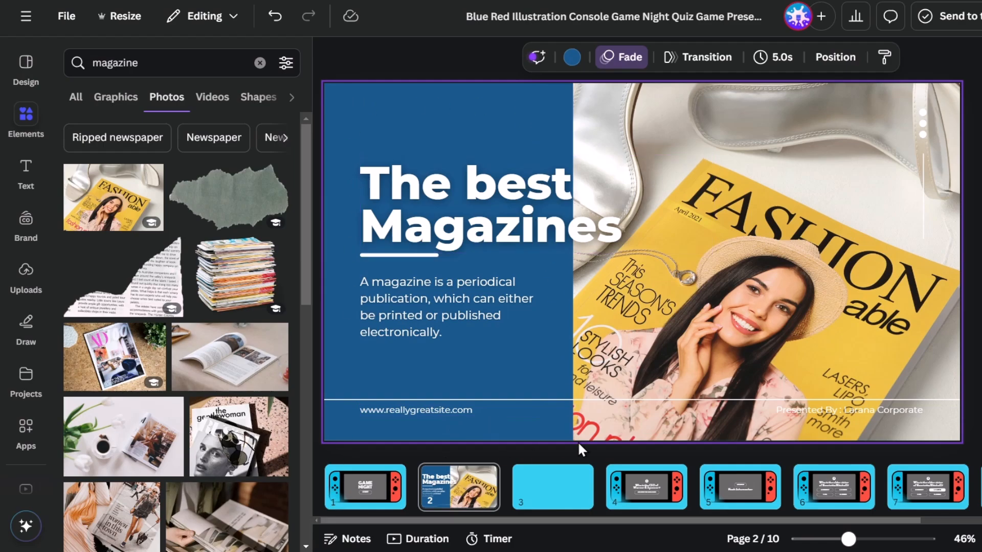
# Change the background colour of page 2 to the orange from the Fudem brand palette.
pyautogui.click(520, 222)
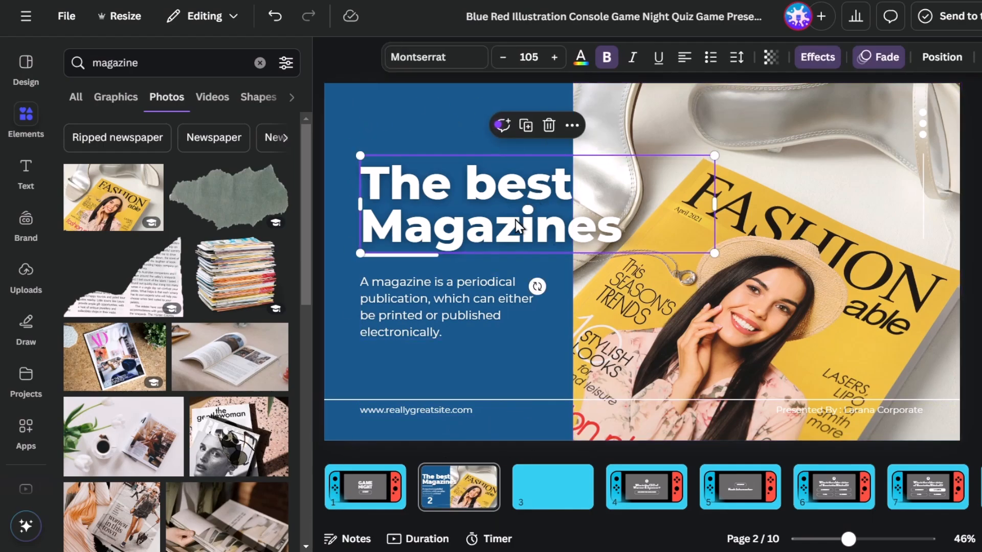
pyautogui.click(455, 278)
pyautogui.click(408, 135)
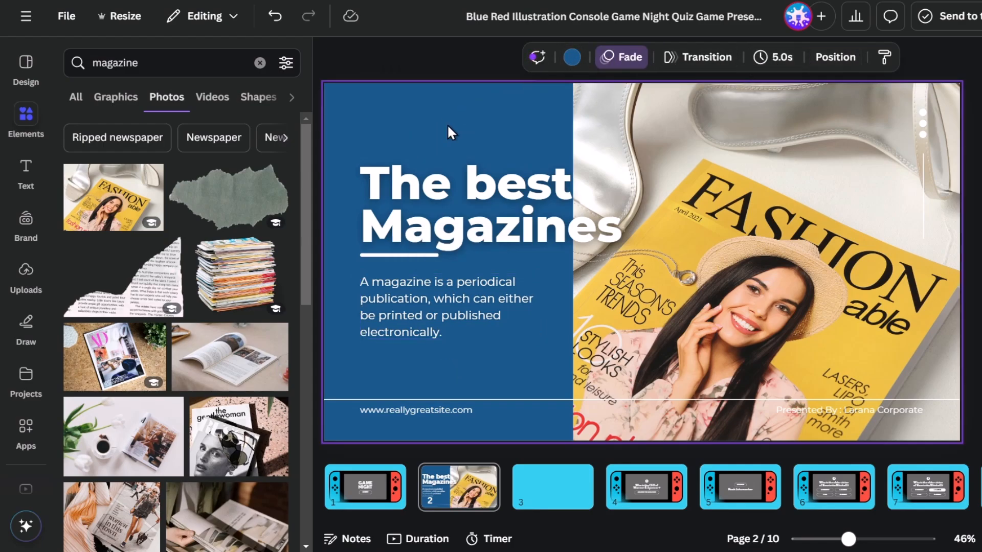
pyautogui.click(572, 58)
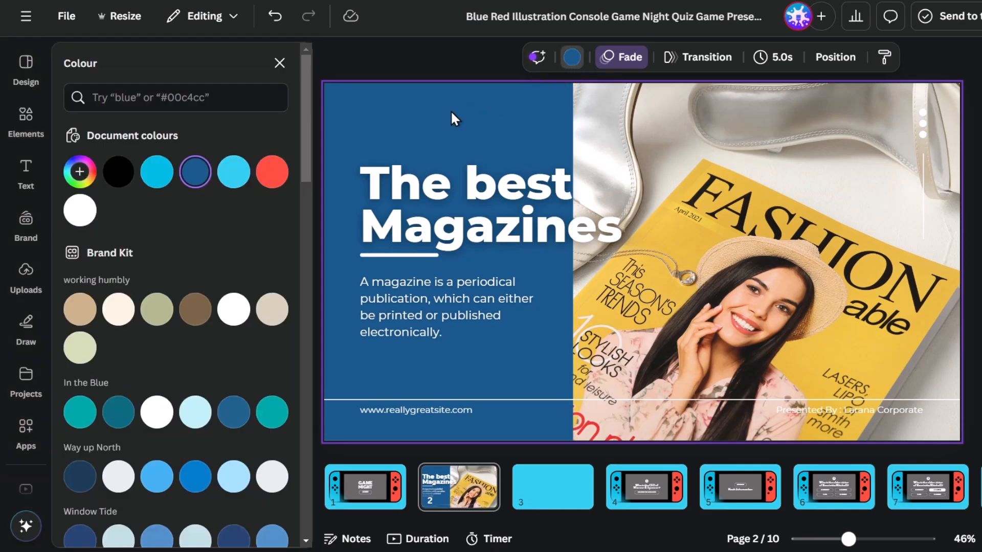
pyautogui.click(236, 174)
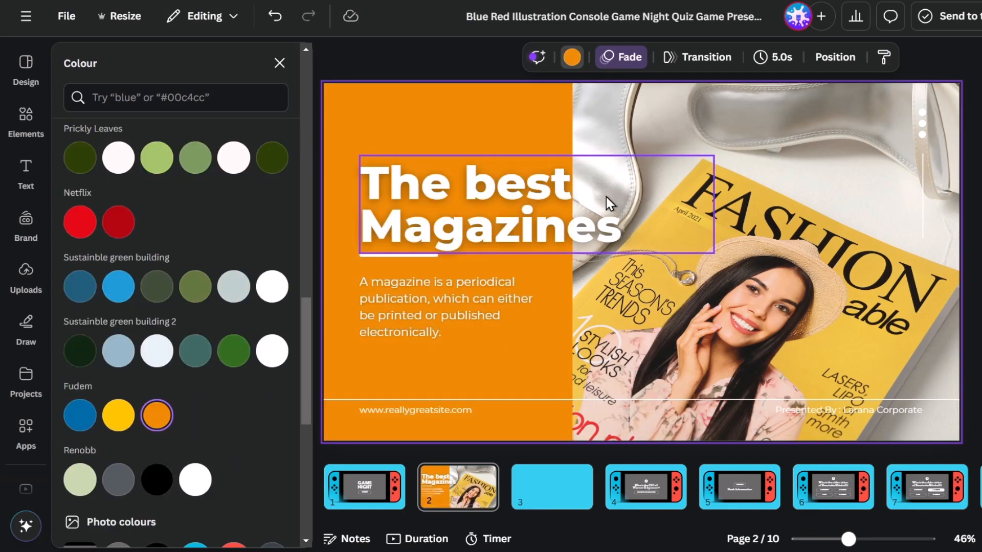
# Set the title's font to Hatton and capitalise "Best" so that it reads "The Best Magazines".
pyautogui.click(606, 198)
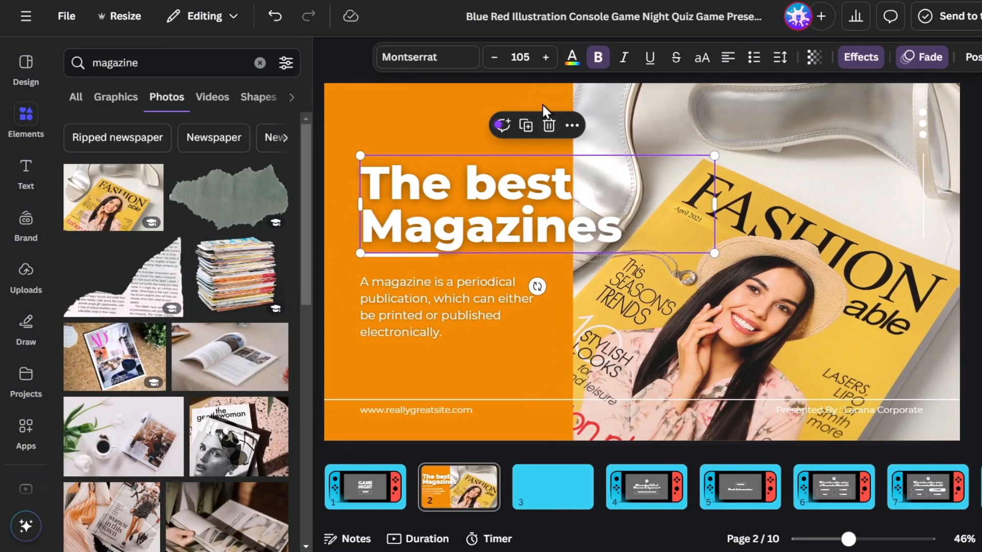
pyautogui.click(459, 55)
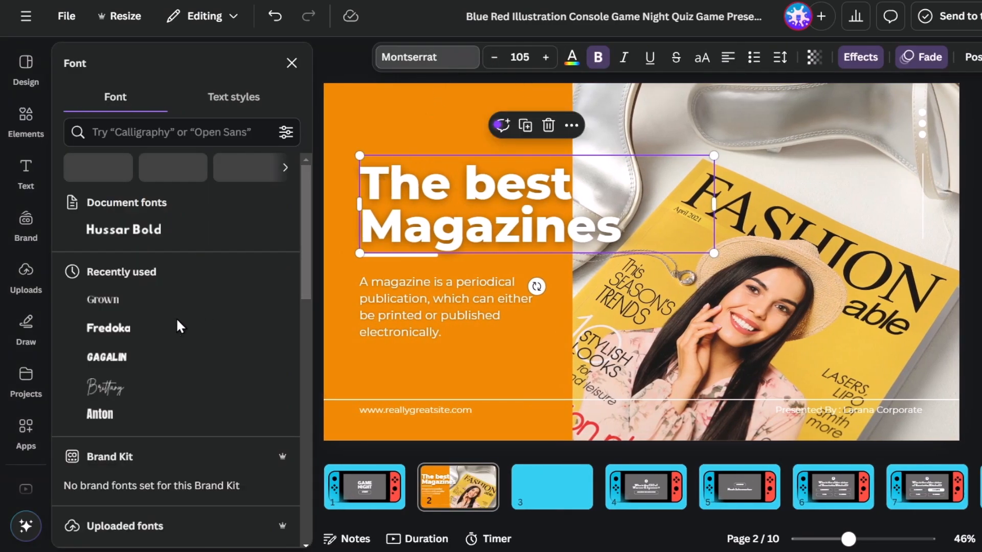
pyautogui.click(166, 330)
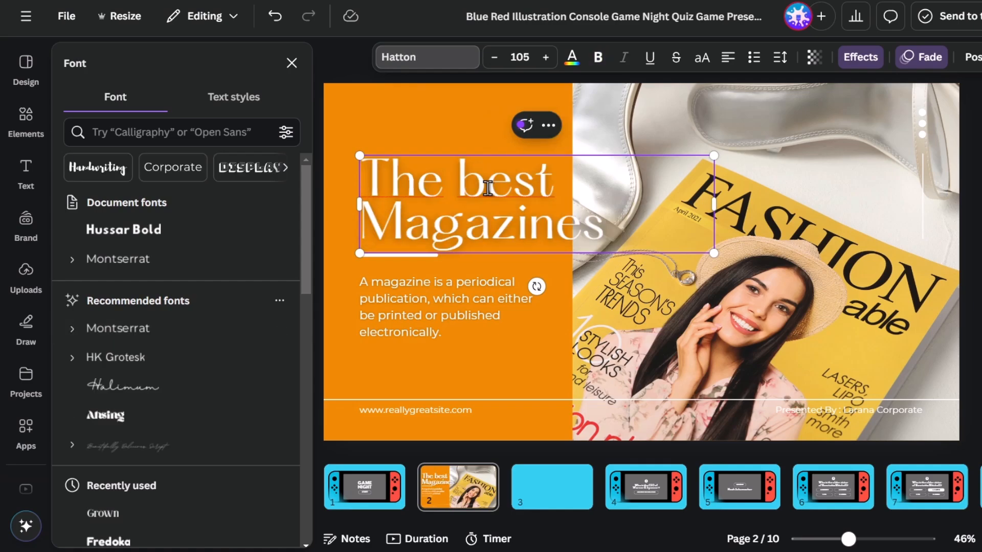
pyautogui.press('BackSpace')
pyautogui.write('B')
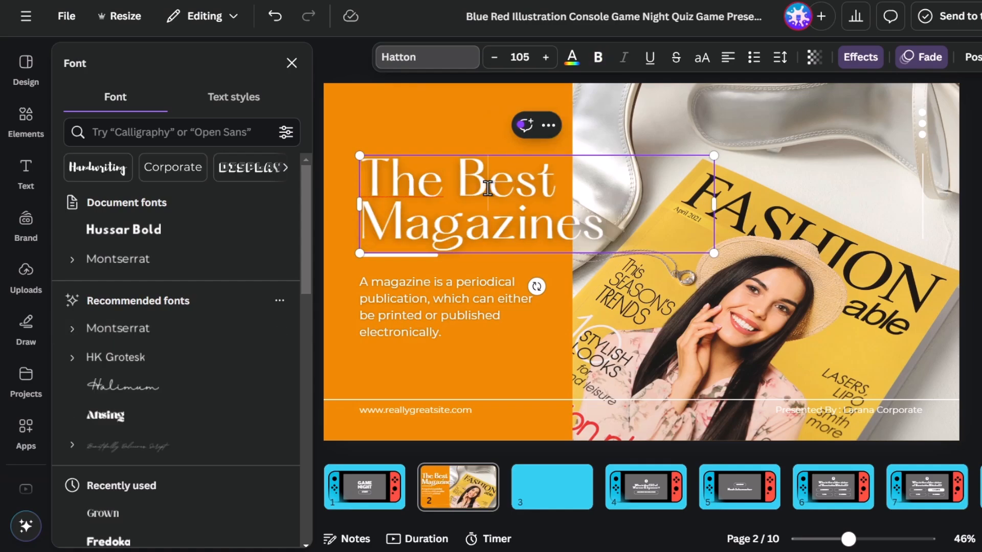
pyautogui.click(971, 338)
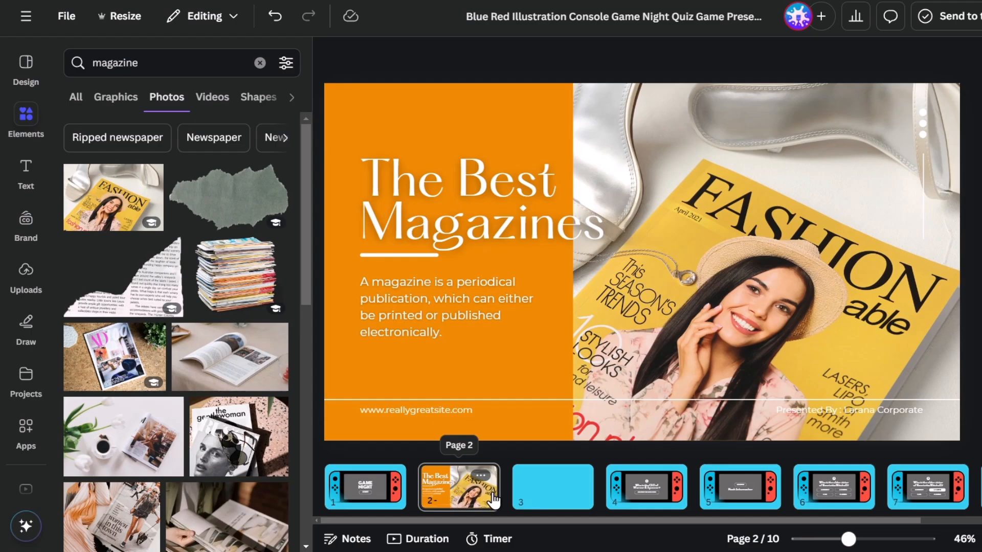
# Browse the text animation styles available for "The Best Magazines" title on page 2.
pyautogui.moveTo(510, 503)
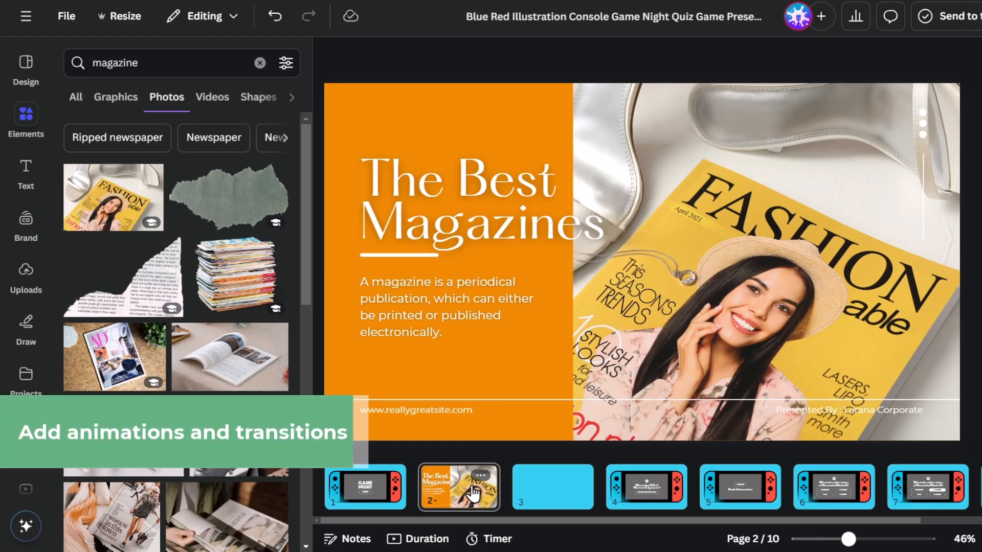
pyautogui.click(504, 233)
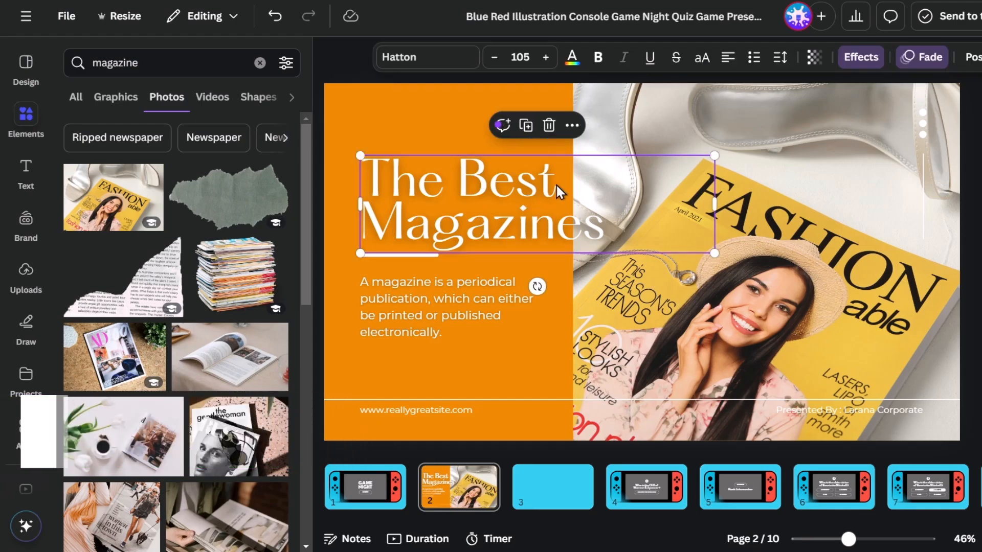
pyautogui.click(908, 59)
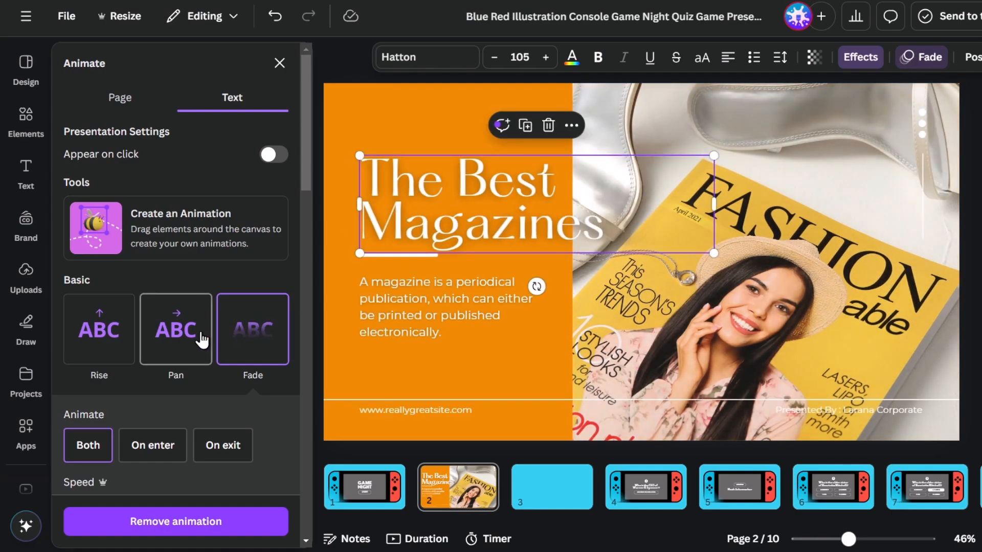
pyautogui.scroll(-5, 200, 337)
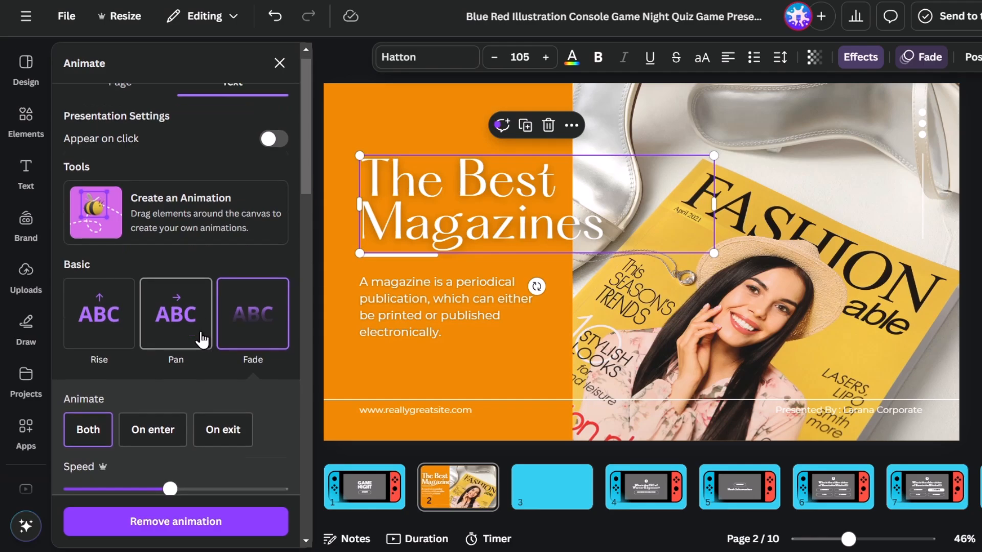
pyautogui.scroll(-5, 284, 266)
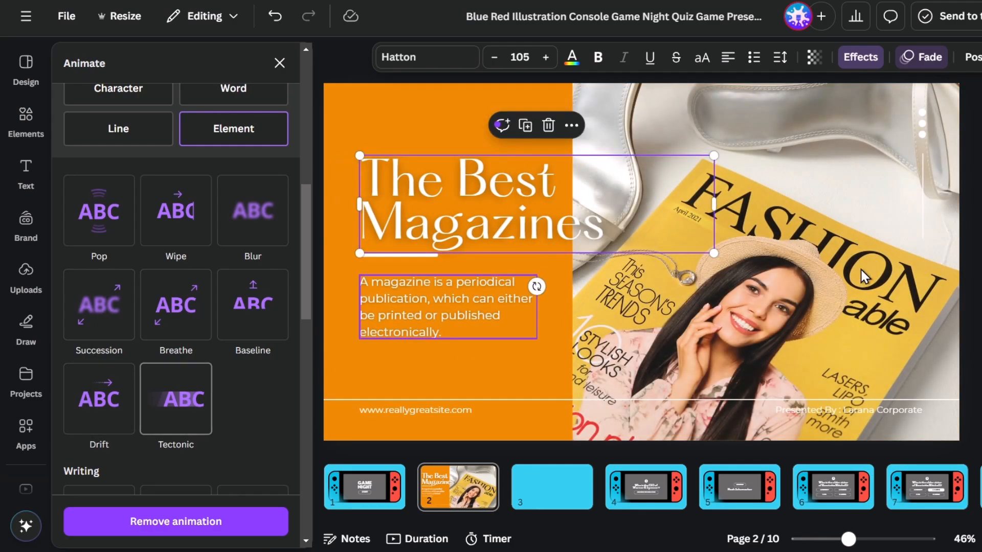
pyautogui.click(736, 449)
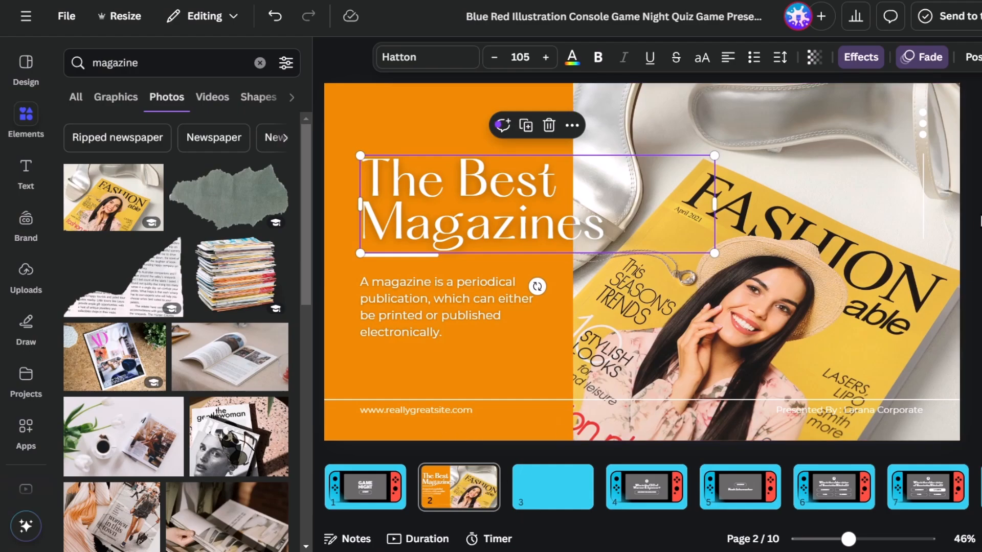
# Look through the transition effects available between pages 2 and 3.
pyautogui.click(974, 307)
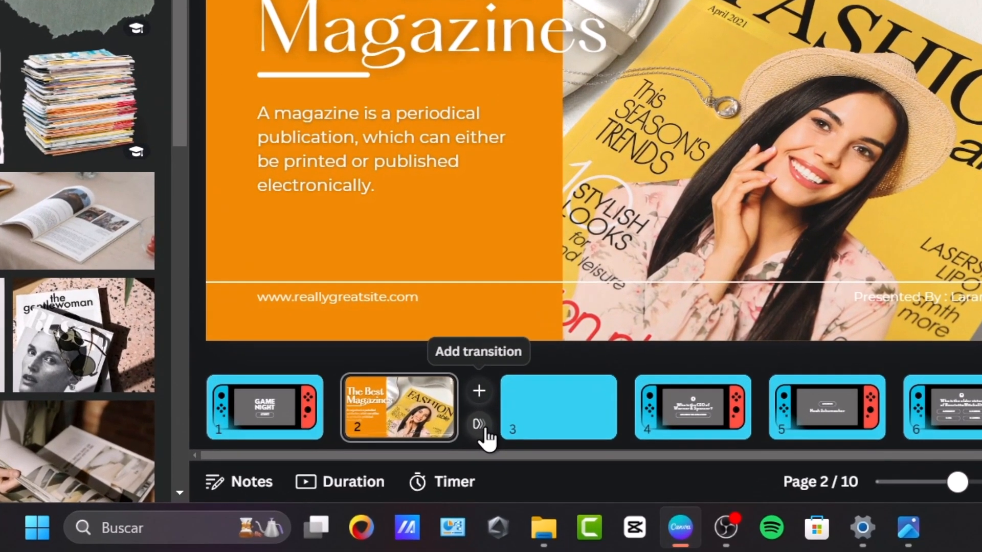
pyautogui.click(481, 426)
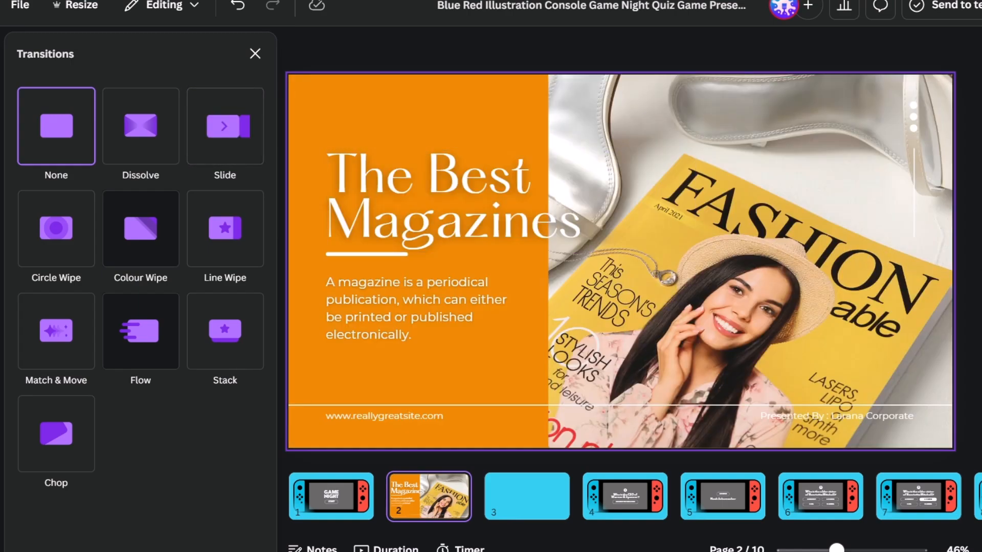
pyautogui.click(255, 54)
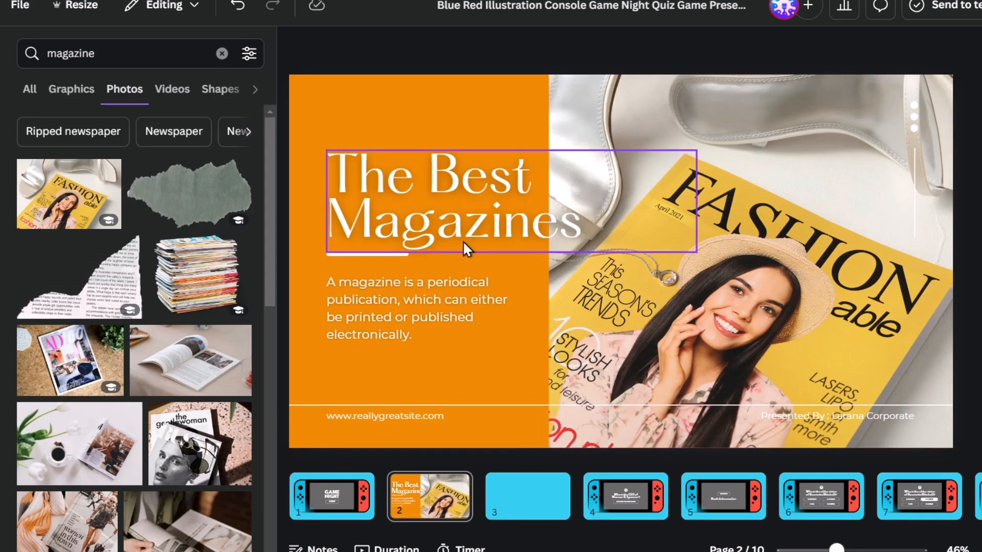
# Delete the "Game Night" page at the start of the presentation.
pyautogui.click(347, 502)
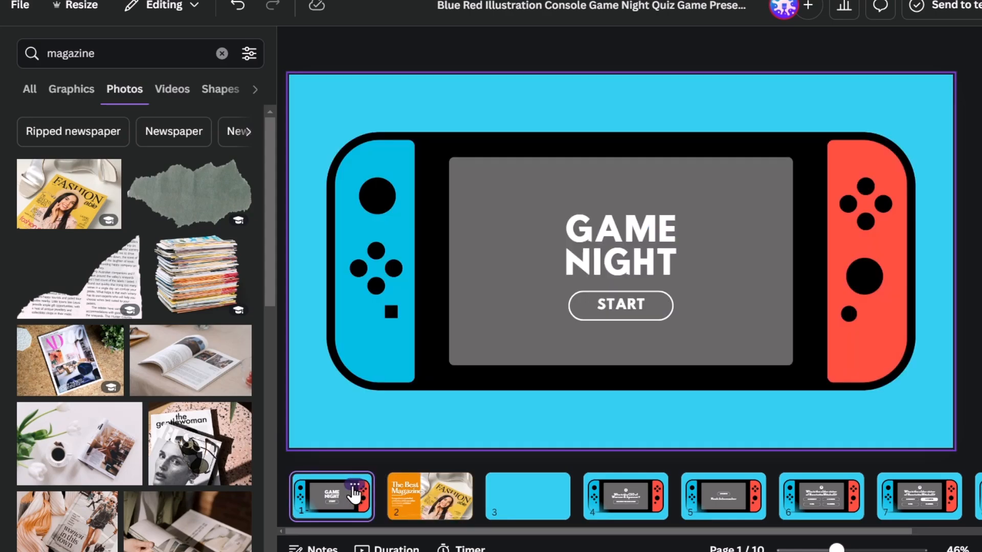
pyautogui.click(353, 485)
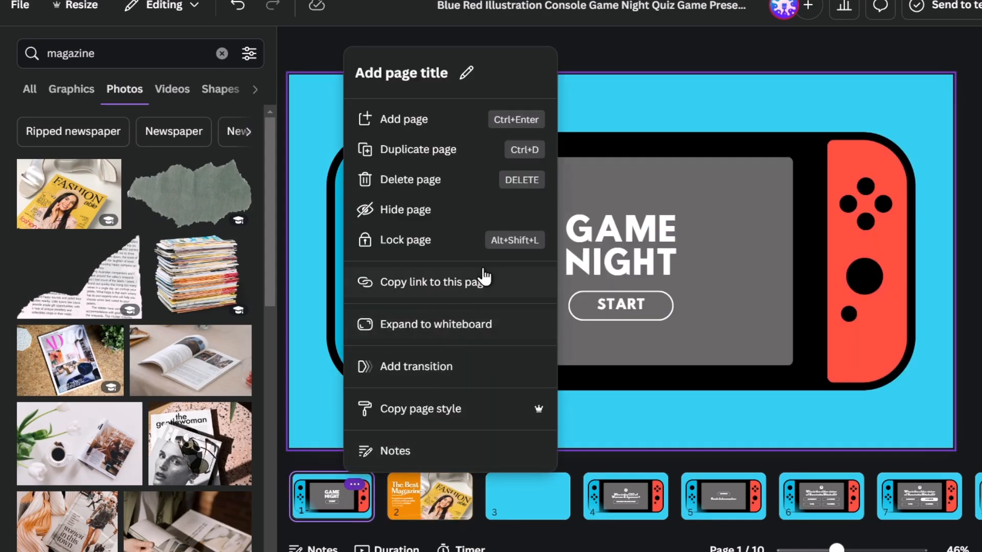
pyautogui.click(465, 180)
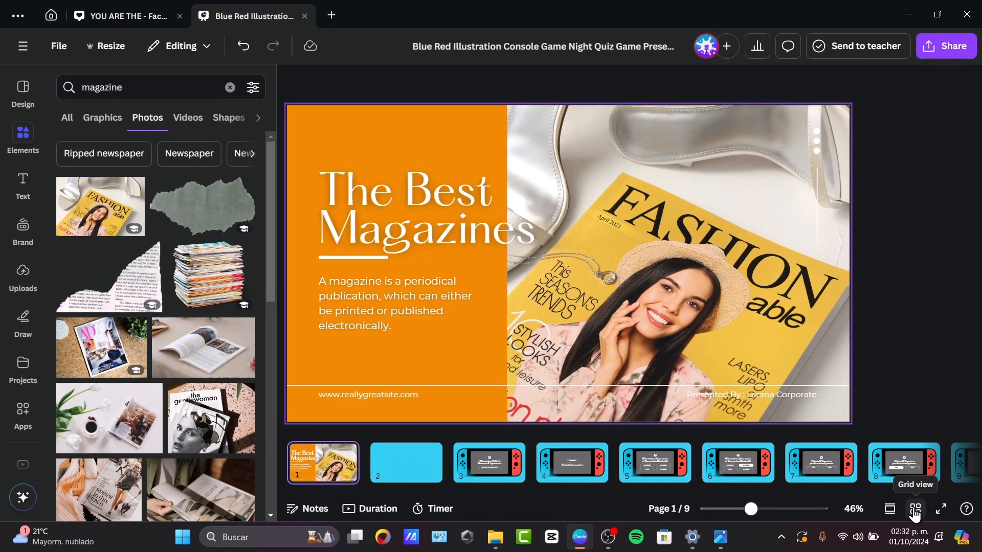
# In grid view, title pages 1 to 7 COVER, INTRODUCTION, CONTENT, Q&A, INSIGHTS, CONCLUSIONS and REFERENCES.
pyautogui.click(914, 510)
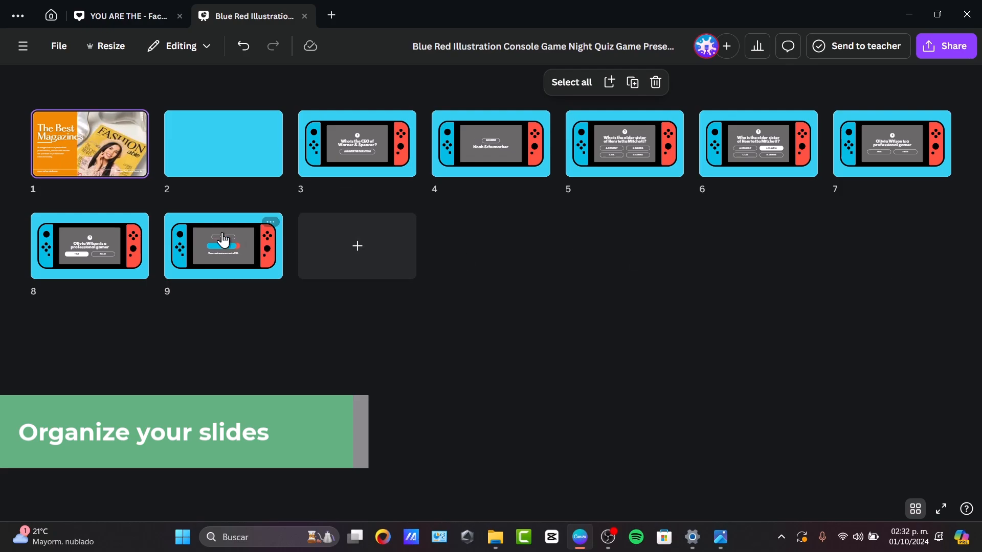
pyautogui.click(51, 191)
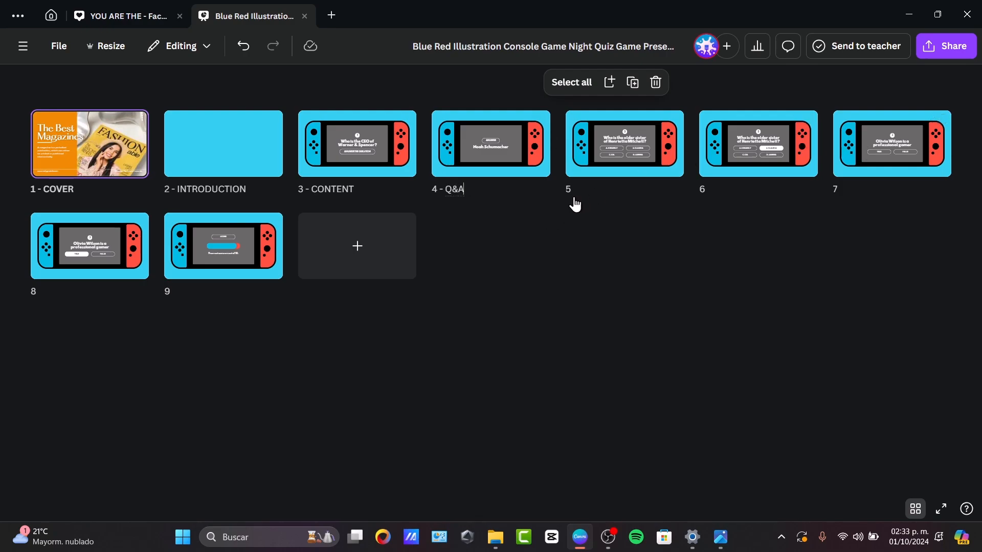
pyautogui.write('INSIGHTS')
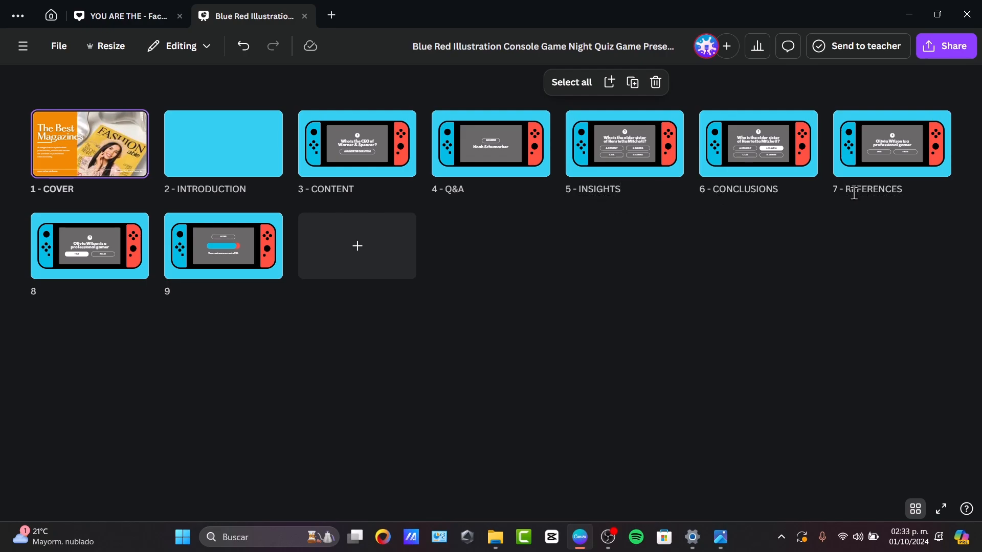
pyautogui.click(605, 309)
# Delete the two untitled pages, 8 and 9.
pyautogui.click(269, 278)
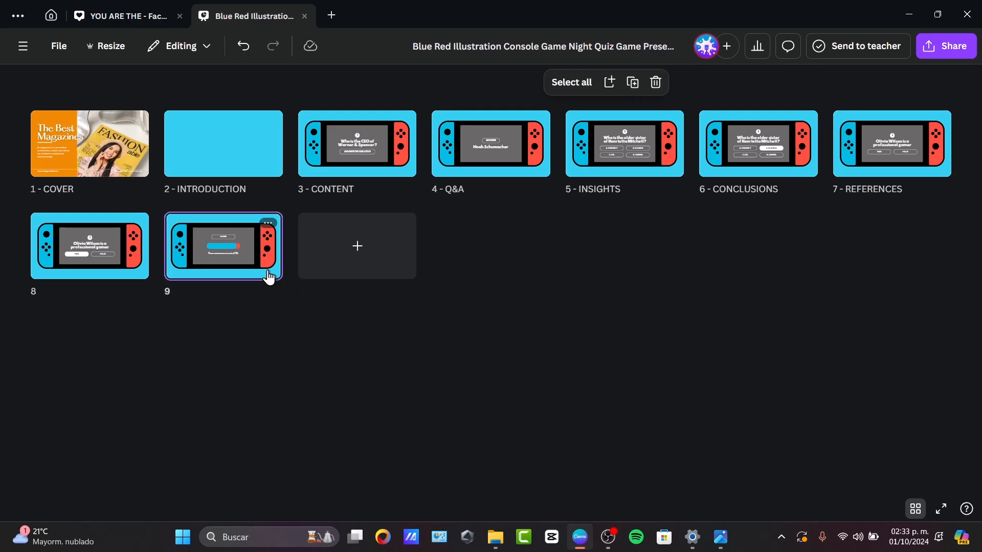
pyautogui.press('Delete')
pyautogui.press('Delete')
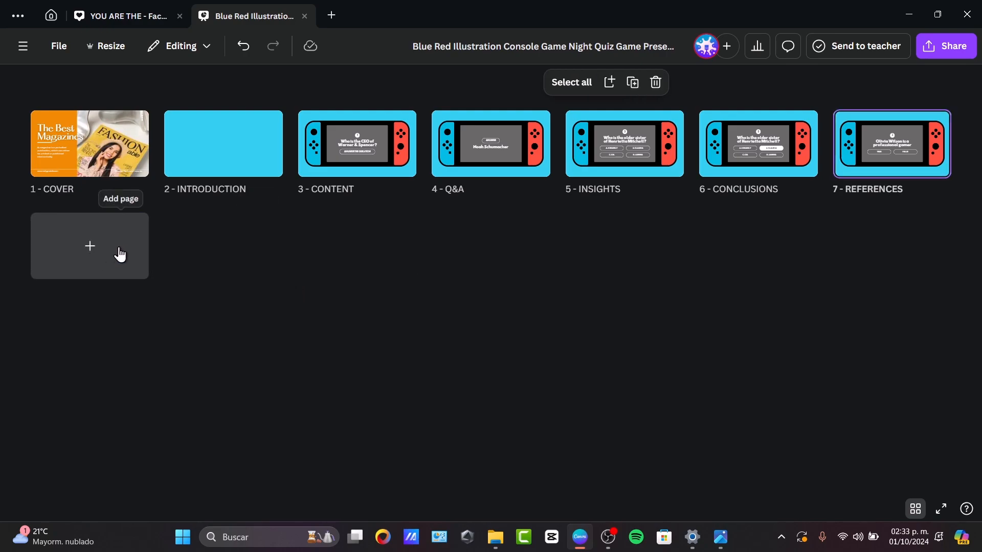
# Leave grid view and apply the corporate template's "Problem Statement" layout to the INTRODUCTION page and "Financial Plan or Revenue" to the CONTENT page.
pyautogui.click(98, 168)
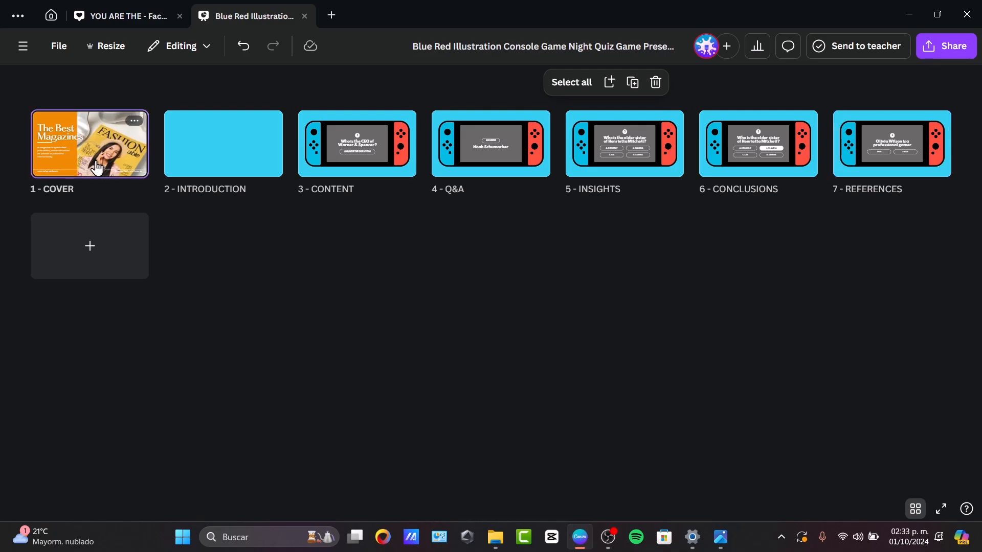
pyautogui.doubleClick(96, 161)
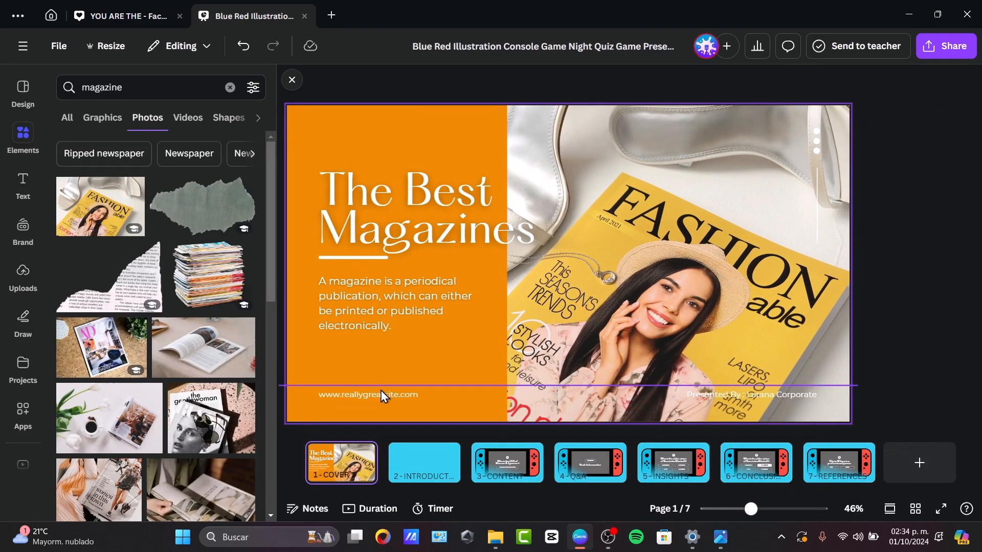
pyautogui.click(418, 460)
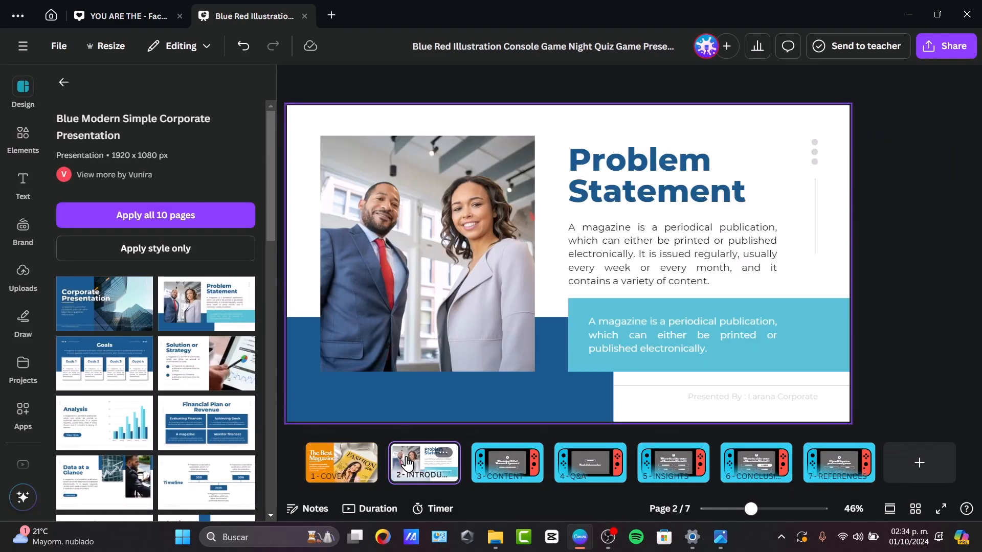
pyautogui.click(485, 458)
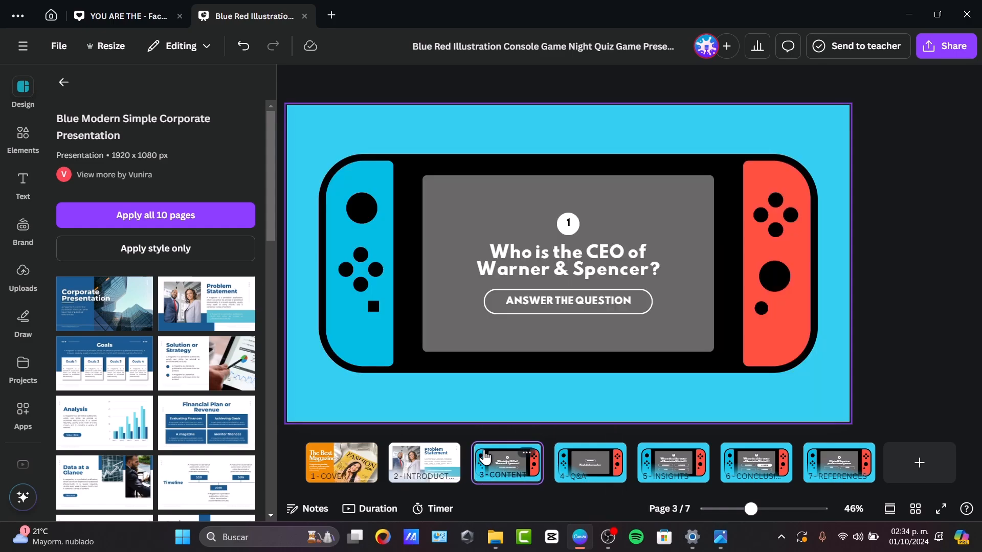
pyautogui.click(204, 429)
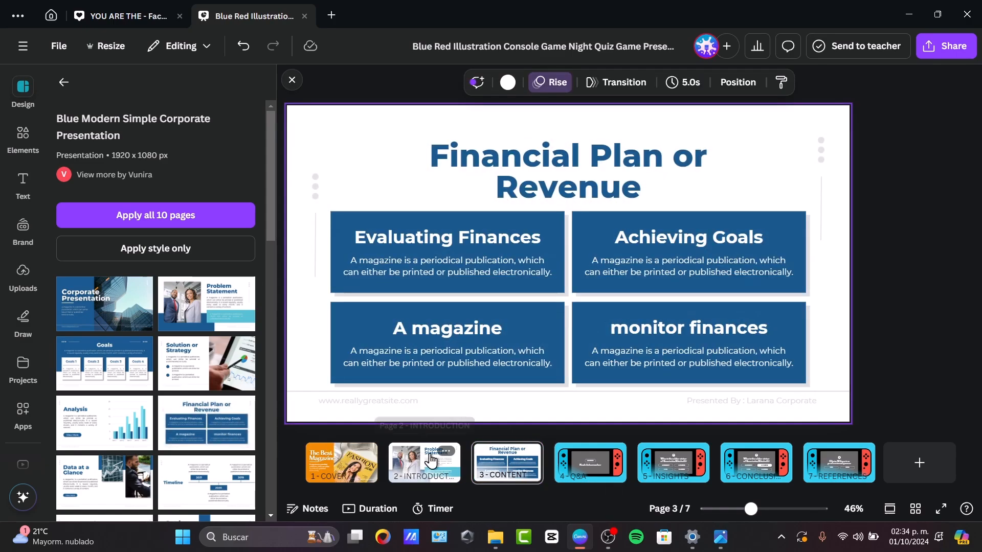
# Apply the corporate template's "Timeline" layout to the Q&A page and its "Analysis" layout to the INSIGHTS page.
pyautogui.click(572, 468)
pyautogui.click(206, 483)
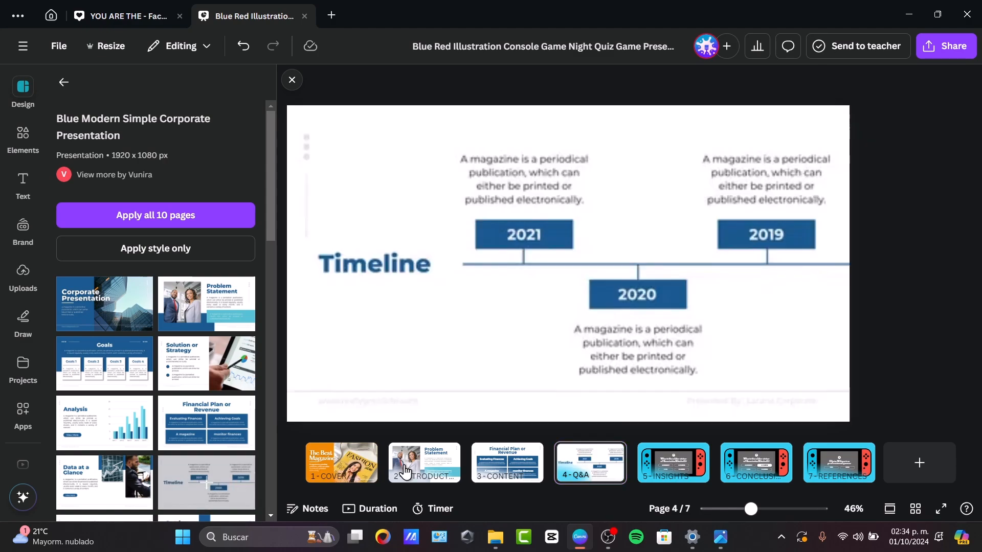
pyautogui.click(643, 462)
pyautogui.click(113, 433)
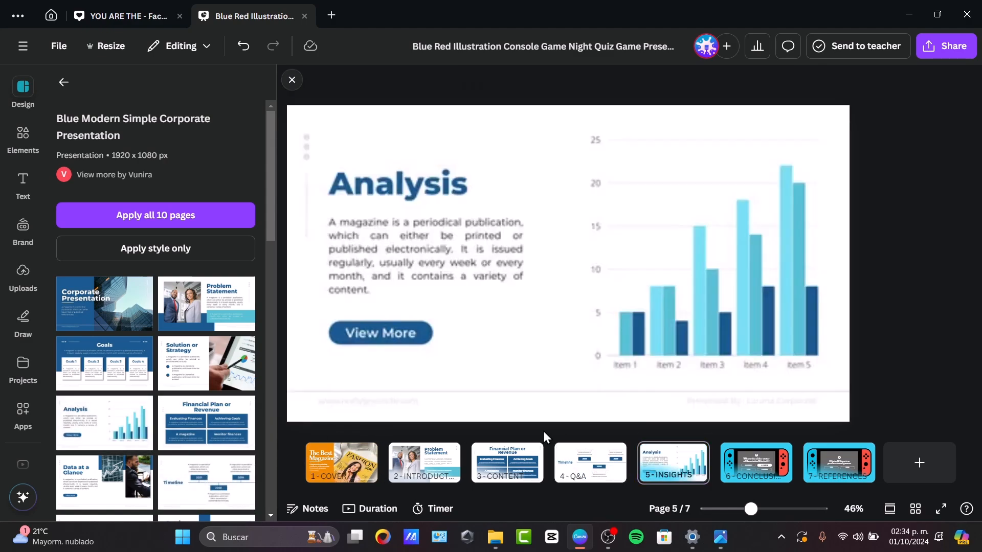
# From the Blue Gradient Company Business Profile template, apply "We Provide Creative Demand" to the CONCLUSIONS page and "Thanks for Watching" to REFERENCES.
pyautogui.click(752, 465)
pyautogui.scroll(-10, 173, 443)
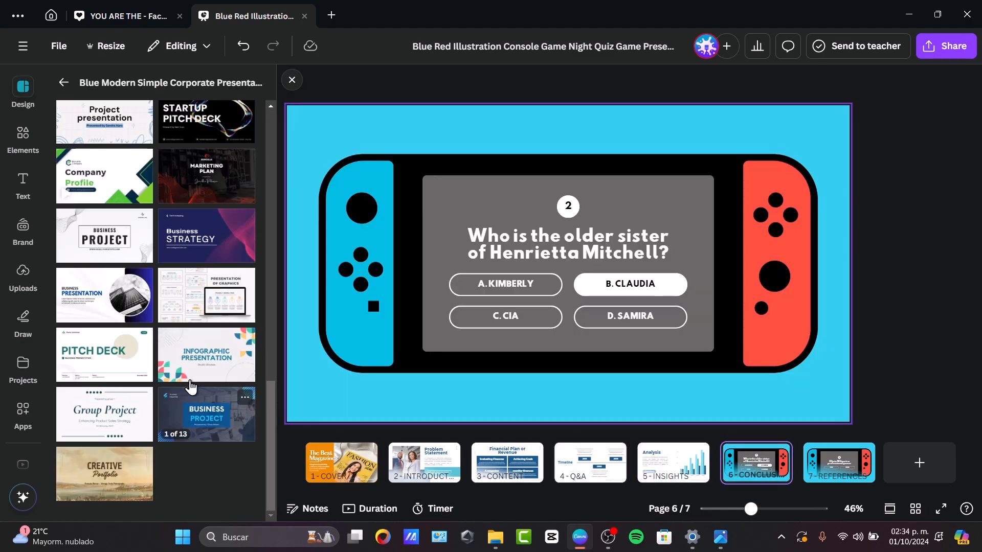
pyautogui.click(127, 287)
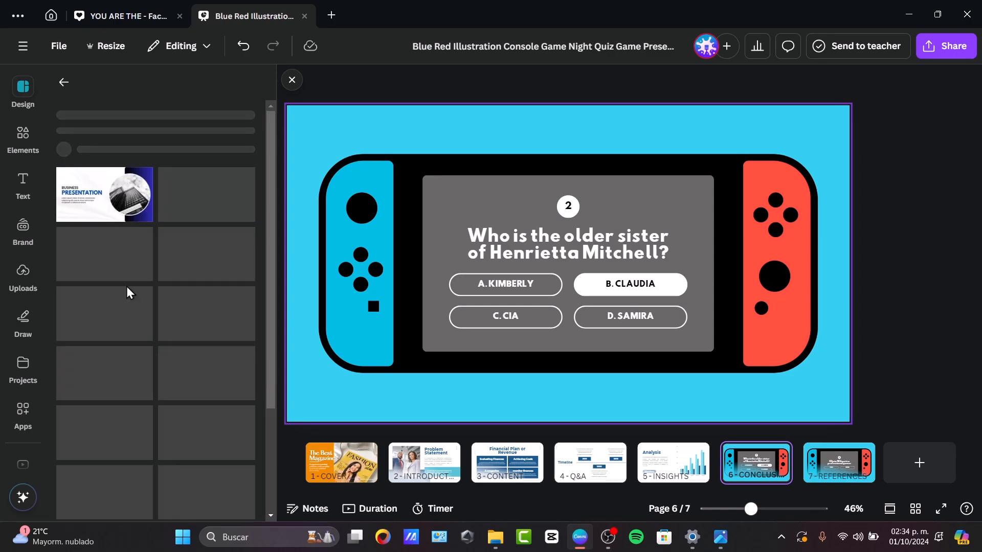
pyautogui.scroll(-3, 194, 332)
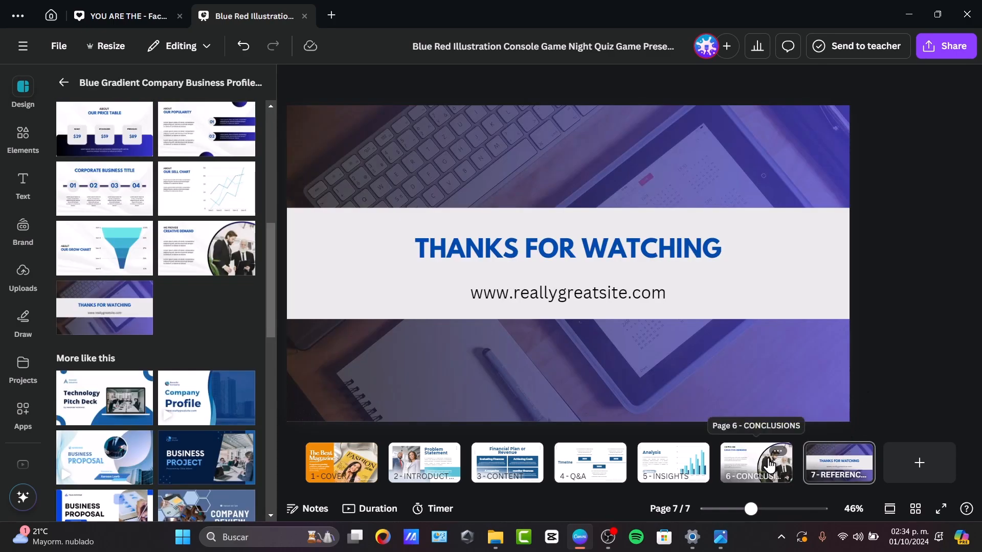
# Review the presentation's pages one by one to check their new layouts.
pyautogui.click(772, 463)
pyautogui.click(687, 473)
pyautogui.click(591, 462)
pyautogui.click(507, 463)
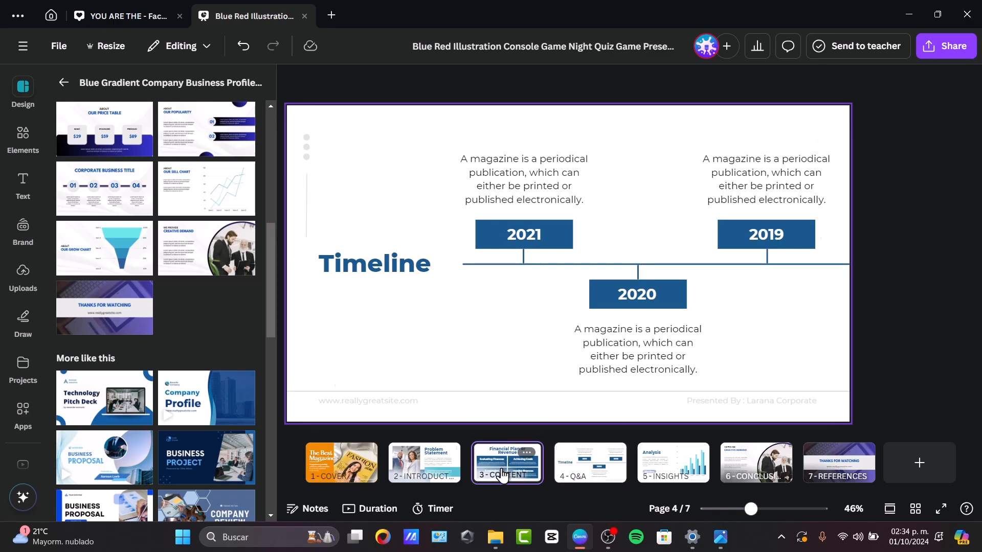
pyautogui.click(441, 473)
pyautogui.click(341, 462)
pyautogui.click(427, 463)
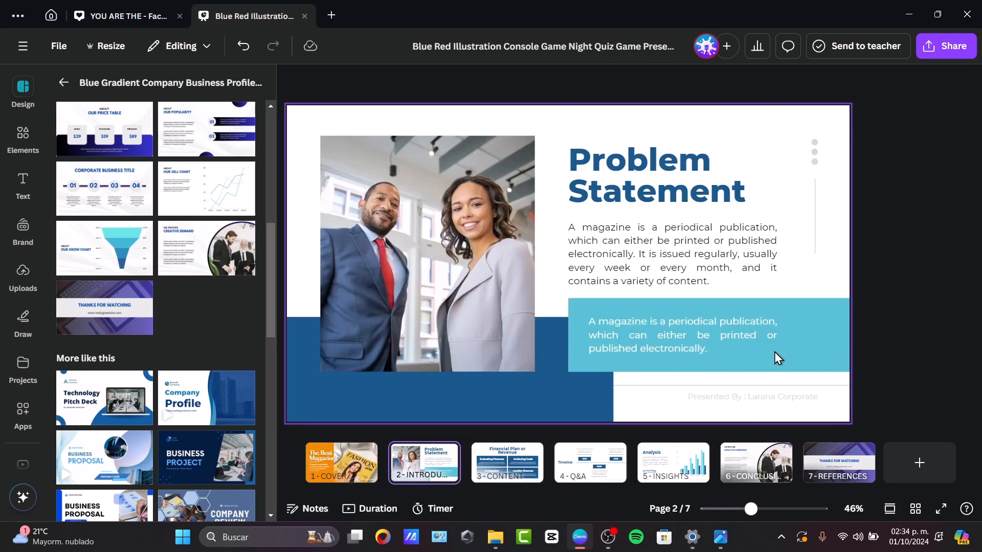
pyautogui.click(510, 456)
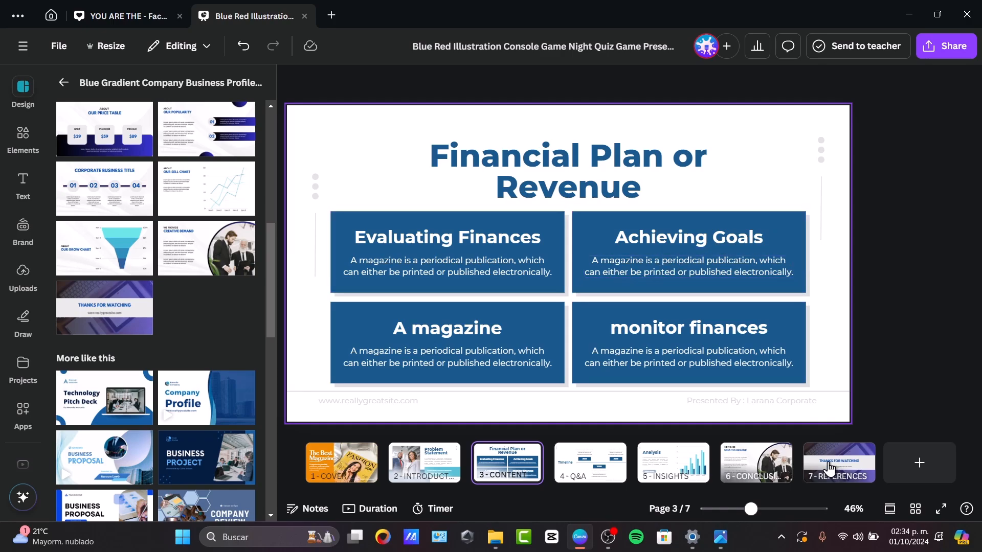
pyautogui.click(685, 478)
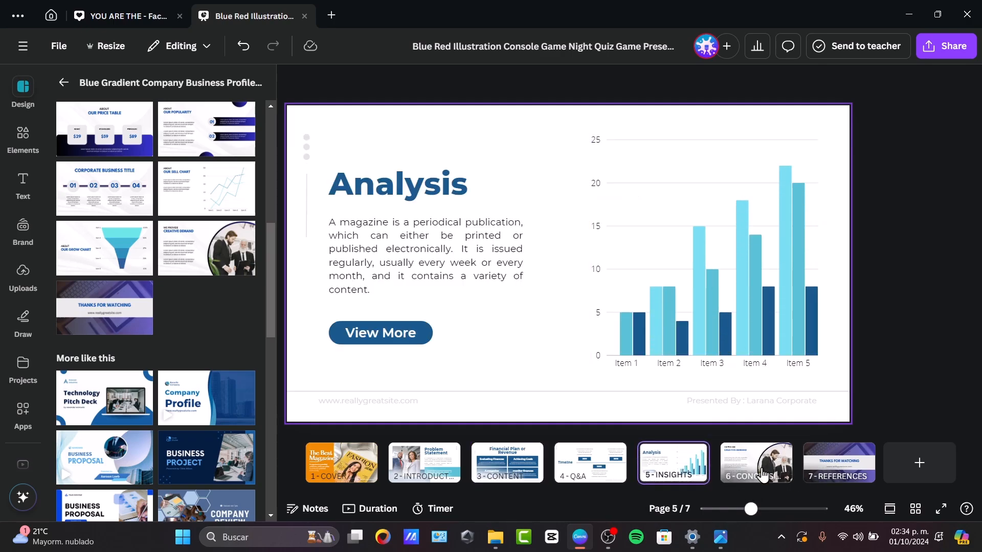
# Replace the businessmen photo on the CONCLUSIONS page with the open magazine photo from the "magazine" search results.
pyautogui.click(769, 460)
pyautogui.click(777, 280)
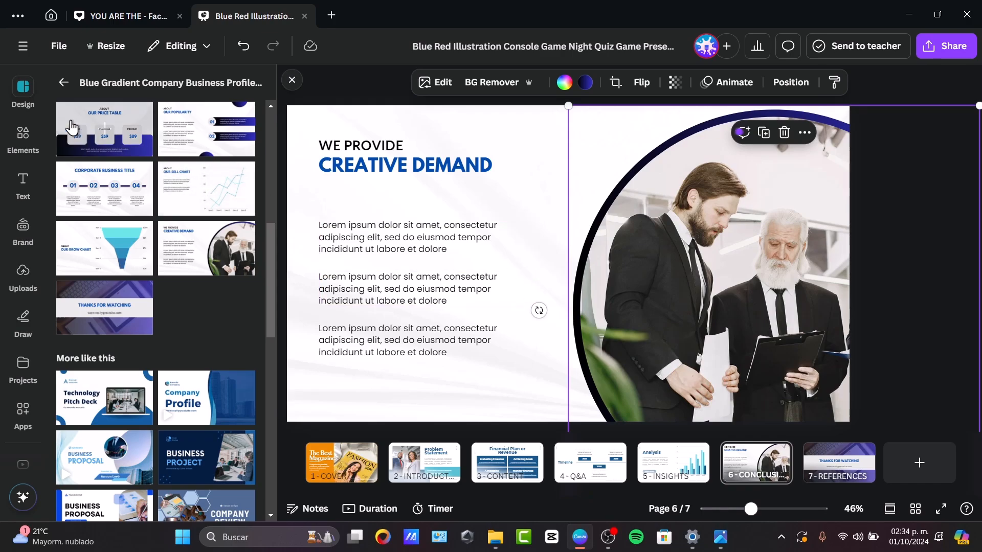
pyautogui.click(35, 149)
pyautogui.moveTo(203, 348); pyautogui.dragTo(776, 254)
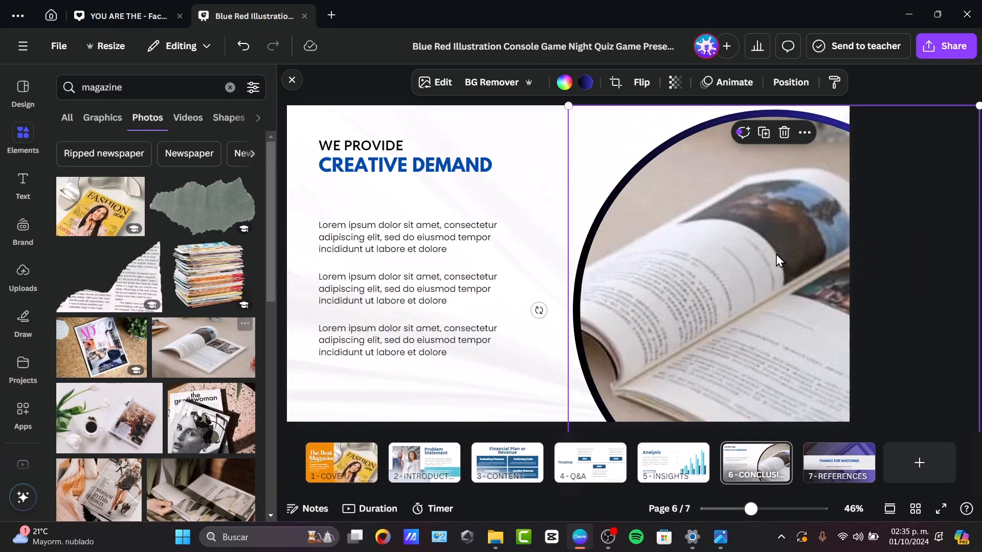
# Recolour the "CREATIVE DEMAND" heading on the CONCLUSIONS page orange from the document colours.
pyautogui.click(450, 169)
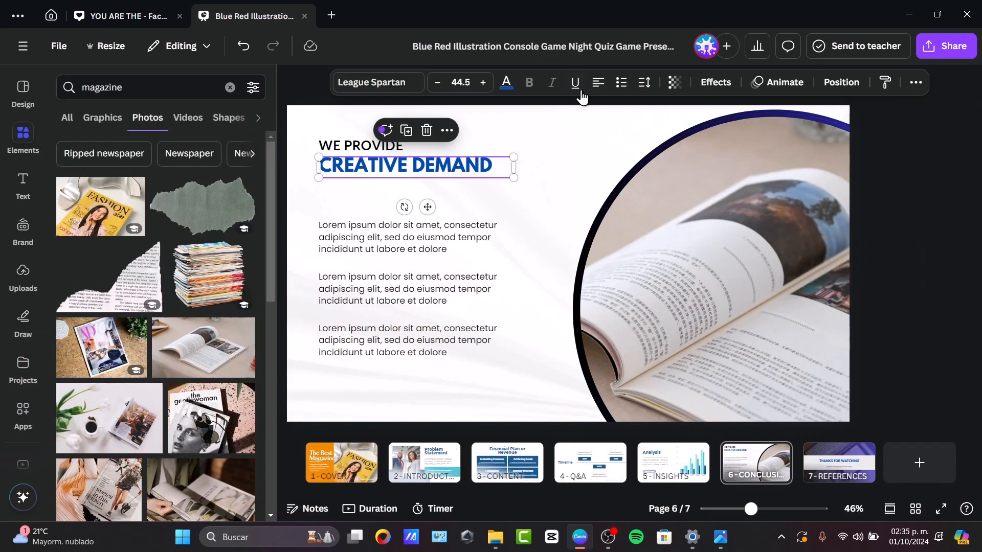
pyautogui.click(506, 83)
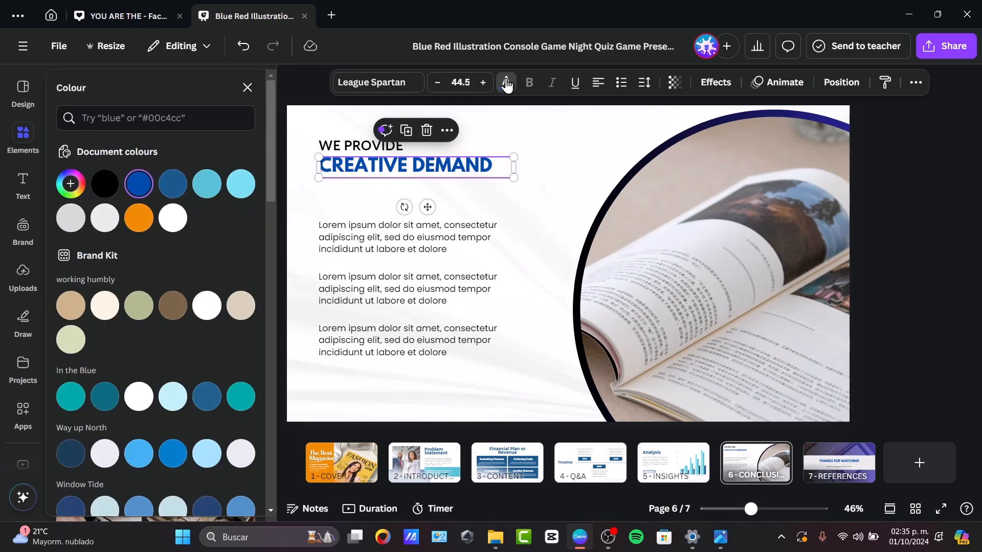
pyautogui.click(130, 219)
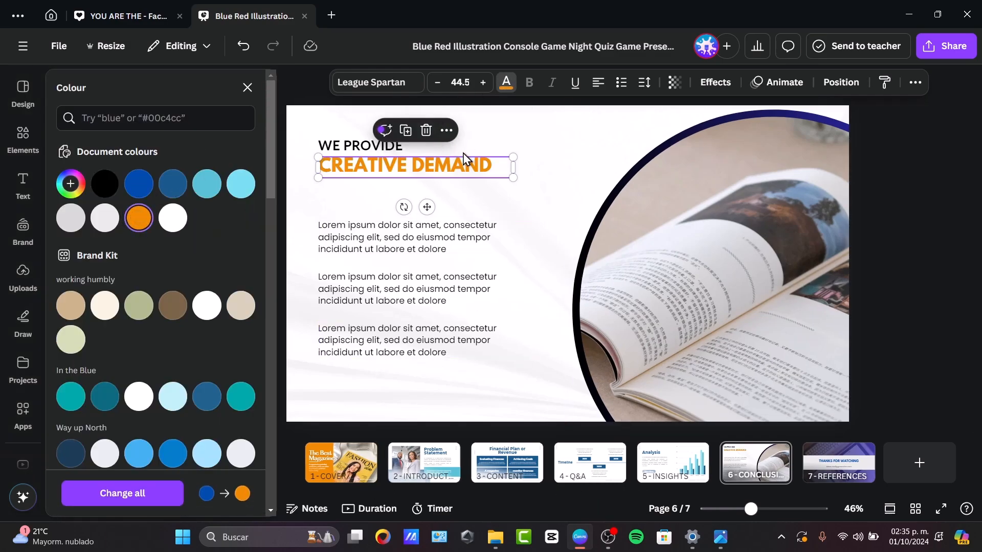
# Recolour the blue year boxes and title on the Timeline page orange, and apply the colour change to all pages.
pyautogui.click(347, 468)
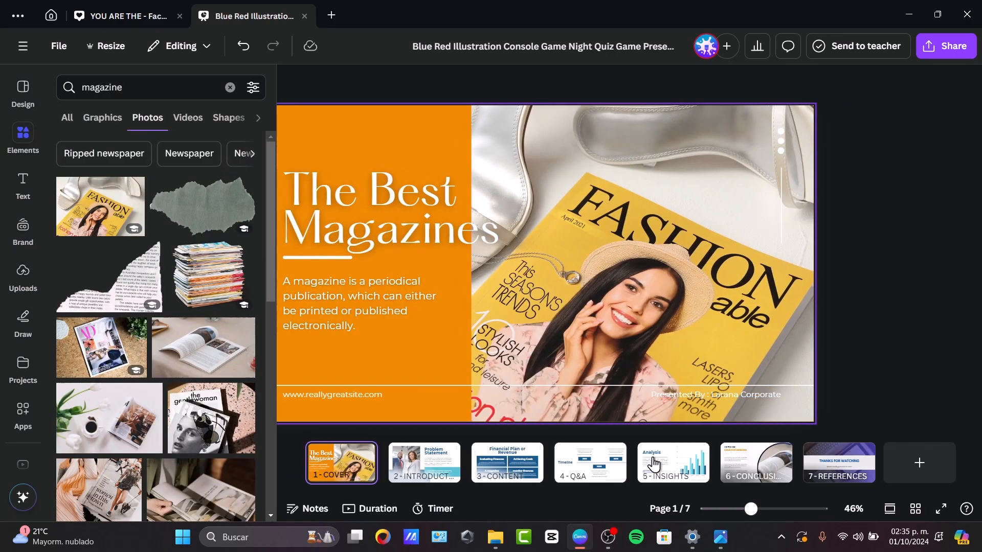
pyautogui.click(610, 453)
pyautogui.moveTo(879, 380); pyautogui.dragTo(300, 164)
pyautogui.click(351, 82)
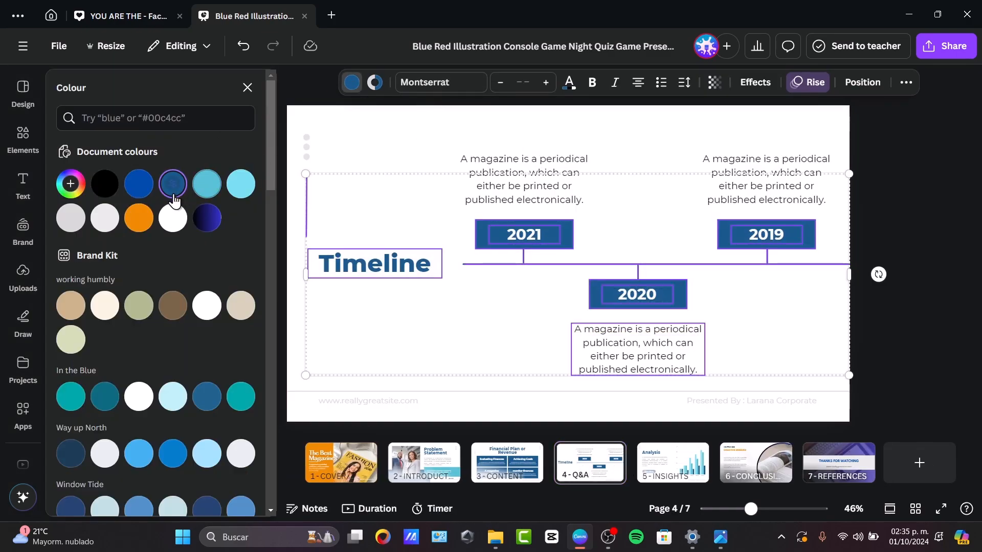
pyautogui.click(138, 218)
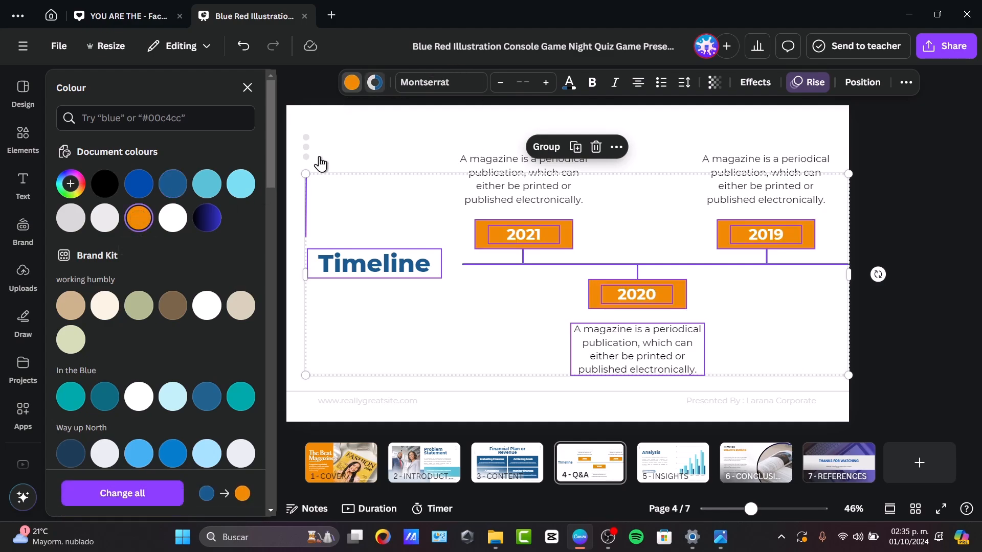
pyautogui.click(375, 83)
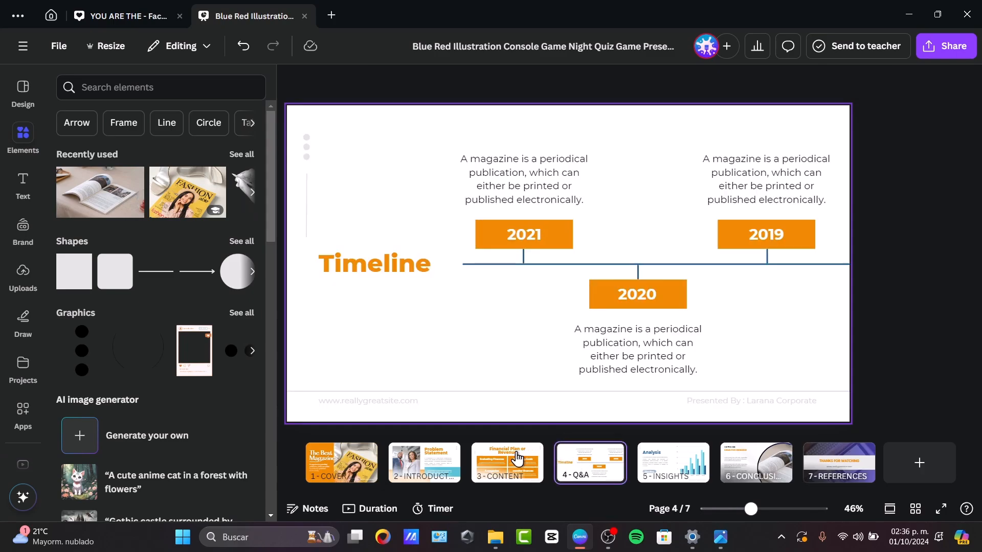
# Delete the keyboard and tablet background photo from the REFERENCES page.
pyautogui.click(498, 459)
pyautogui.click(444, 453)
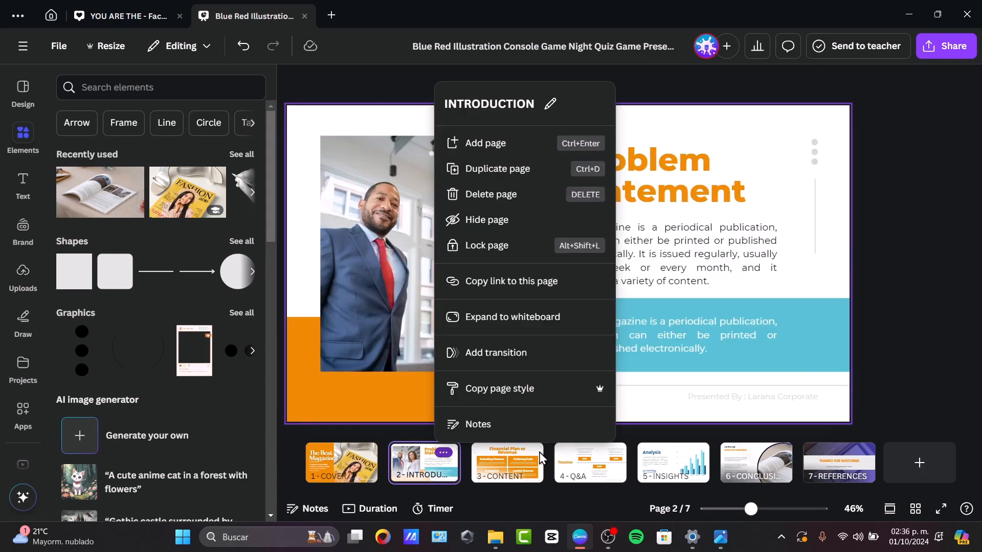
pyautogui.click(819, 479)
pyautogui.click(819, 478)
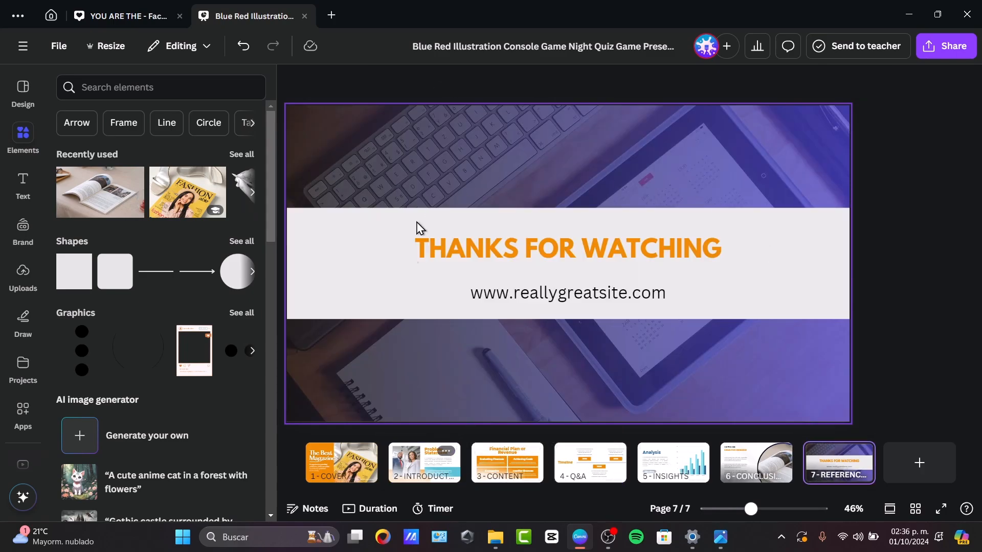
pyautogui.click(465, 165)
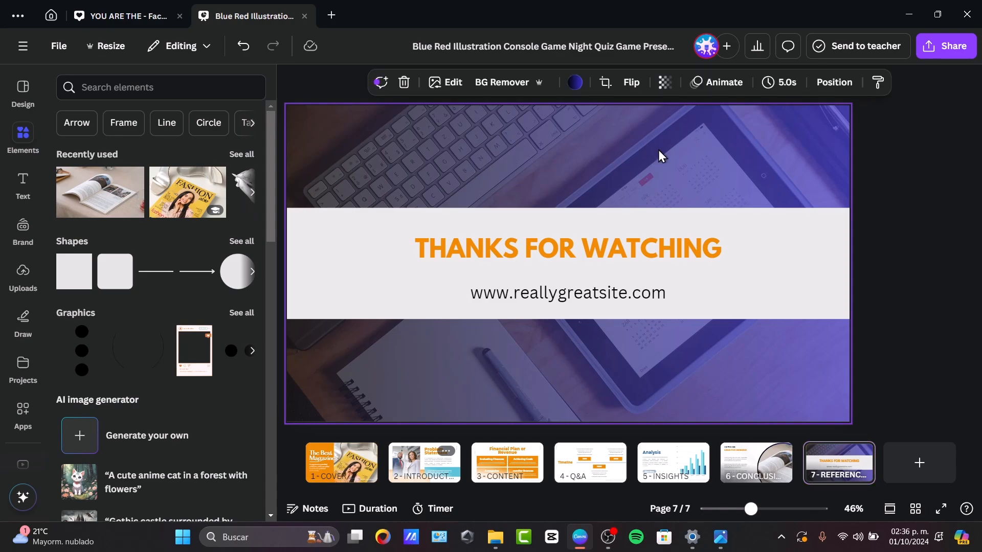
pyautogui.press('Delete')
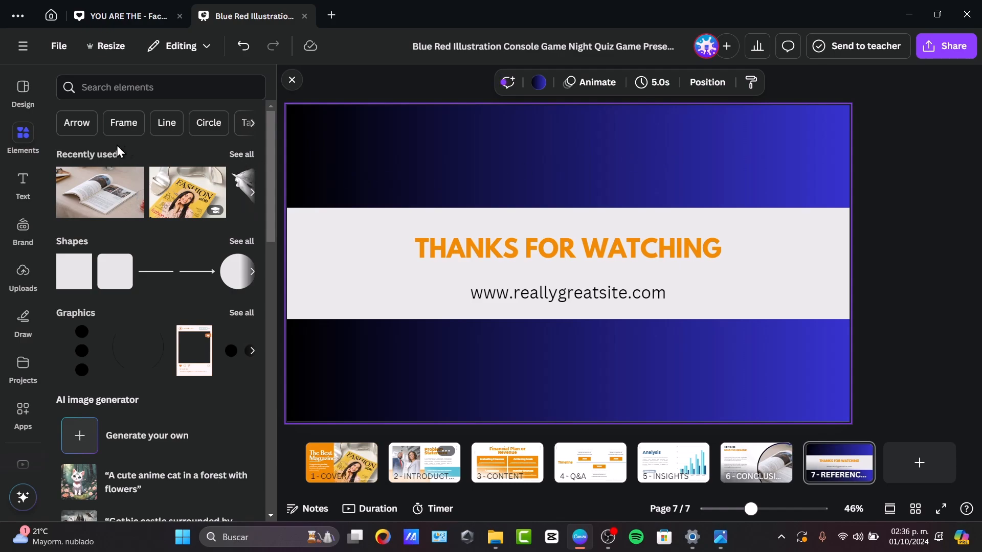
# Add the "the gentlewoman" magazine photo from the "magazine" photo results to the lower-left corner of the REFERENCES page.
pyautogui.click(136, 86)
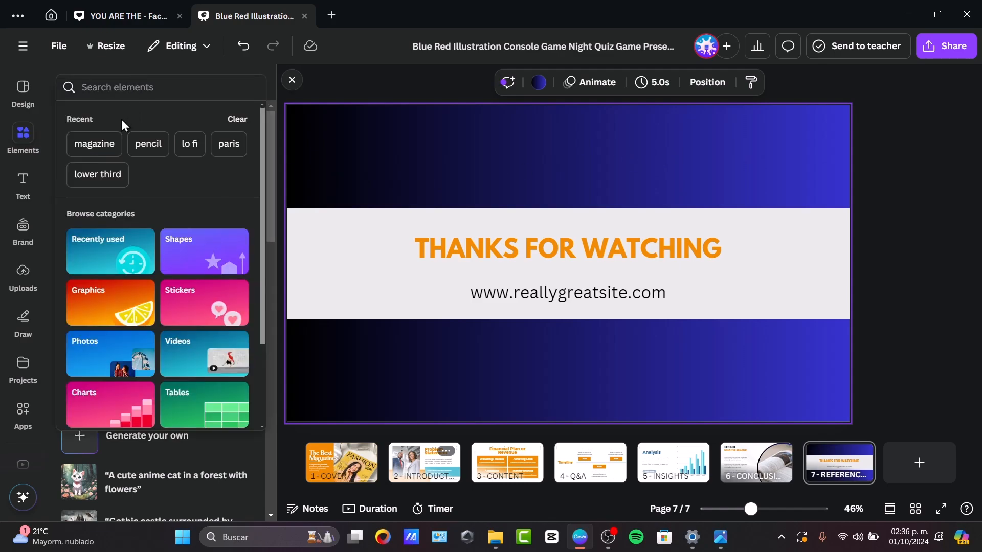
pyautogui.click(107, 140)
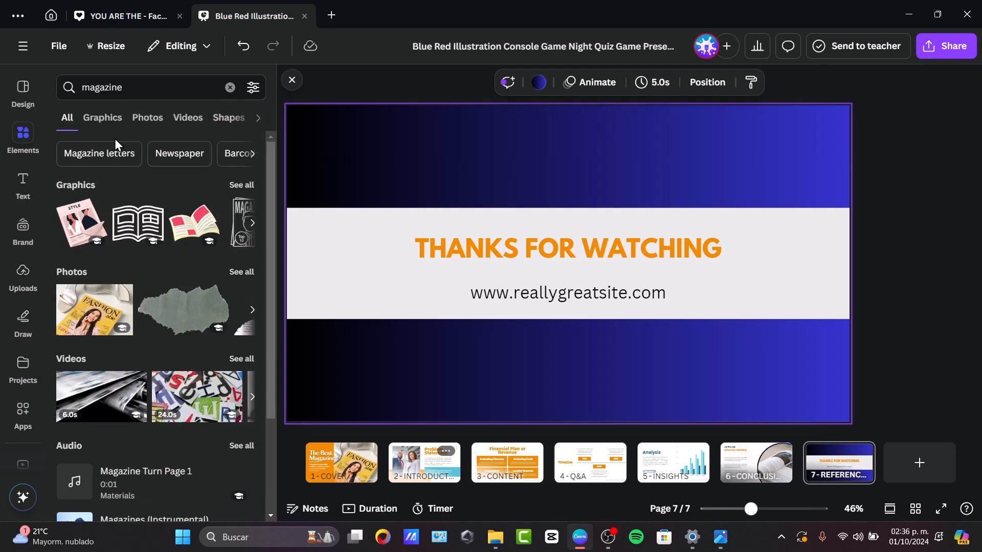
pyautogui.click(137, 120)
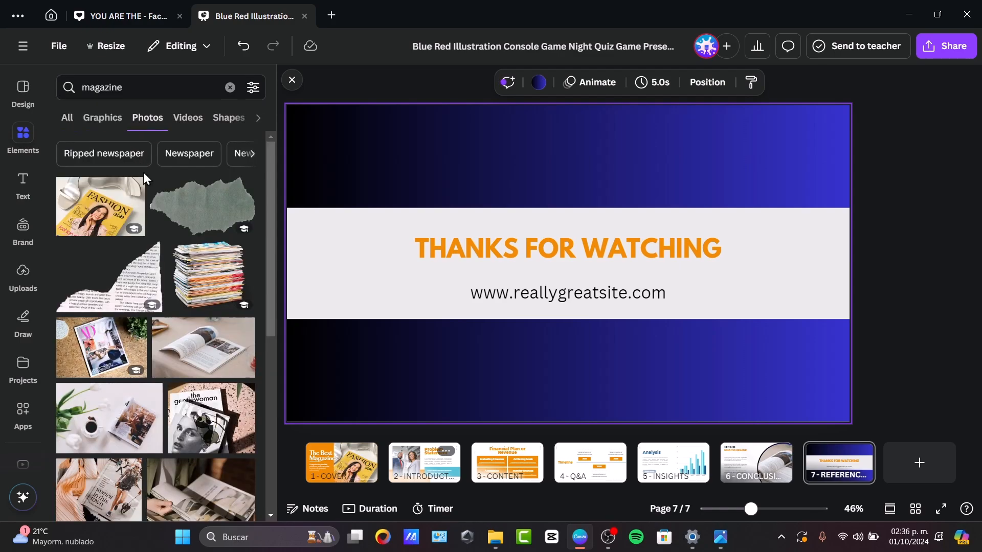
pyautogui.scroll(-4, 178, 297)
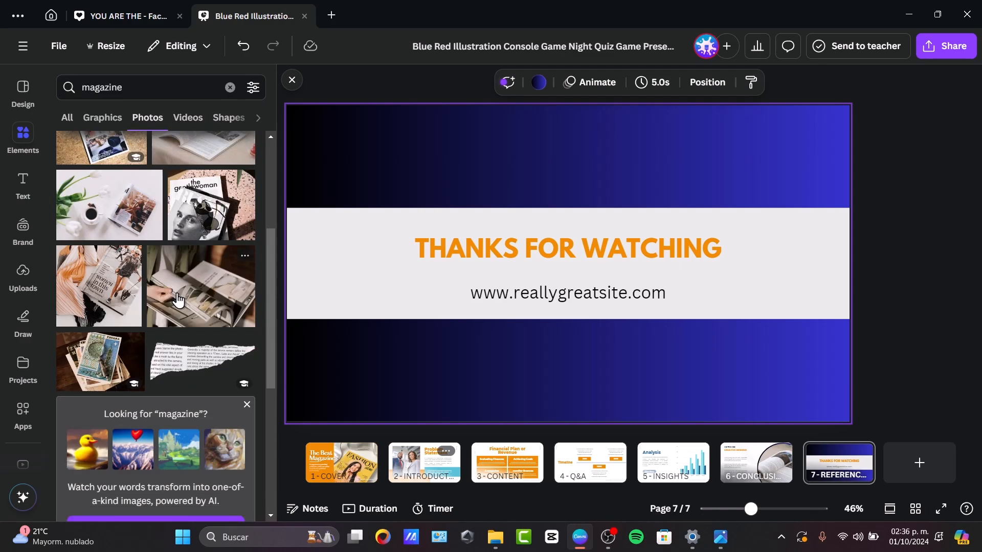
pyautogui.click(217, 217)
pyautogui.moveTo(469, 349); pyautogui.dragTo(351, 386)
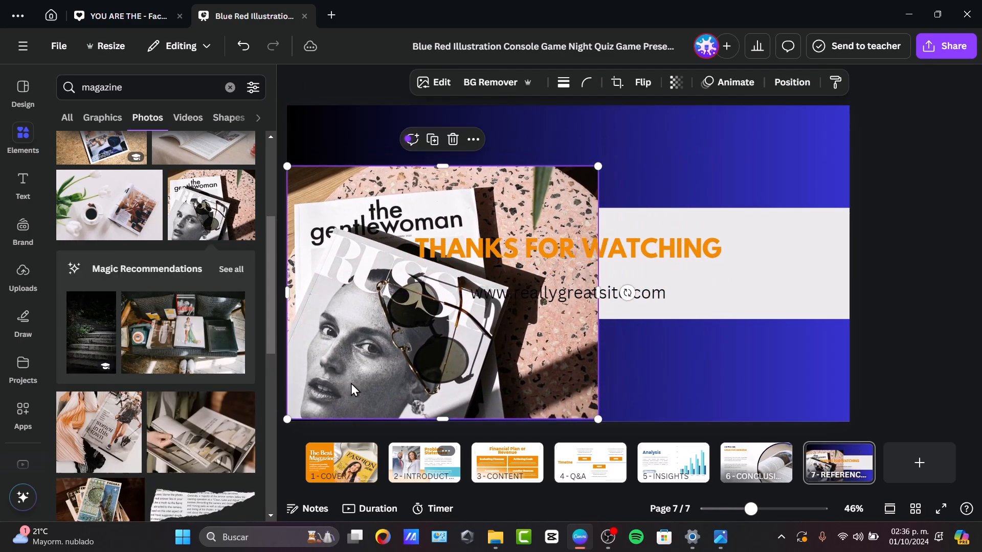
# Stretch the magazine photo to cover the whole page and move its layer below the light band behind the text.
pyautogui.moveTo(597, 295); pyautogui.dragTo(853, 295)
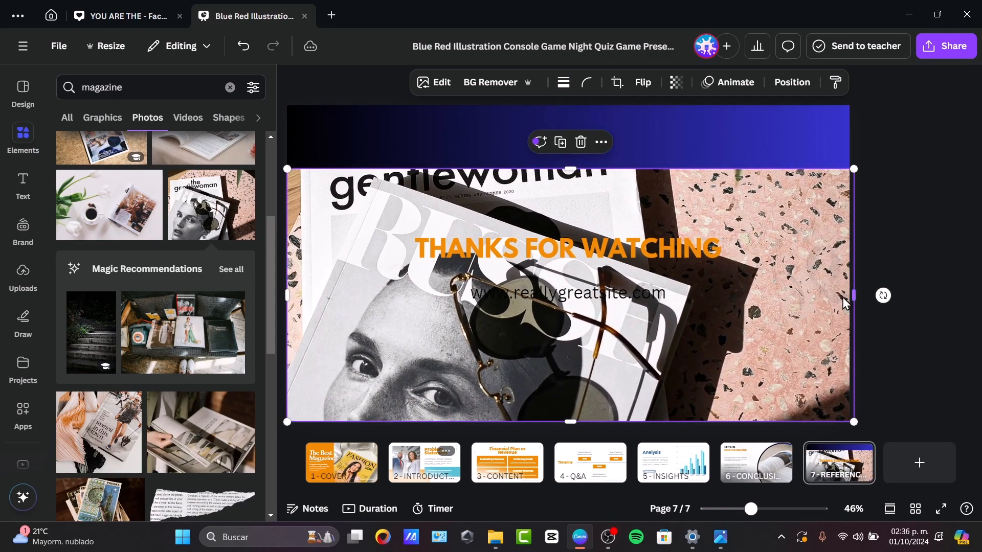
pyautogui.moveTo(584, 149); pyautogui.dragTo(607, 107)
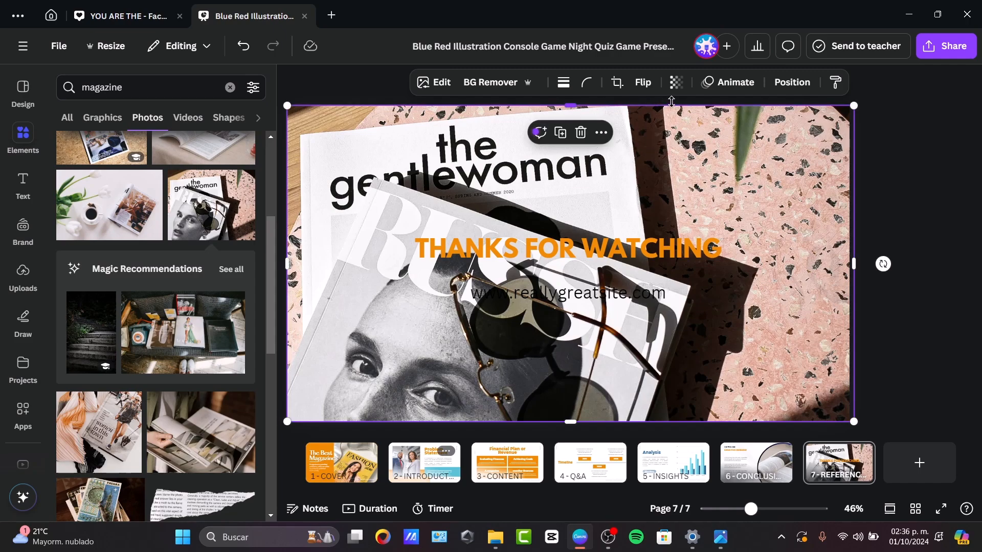
pyautogui.click(789, 84)
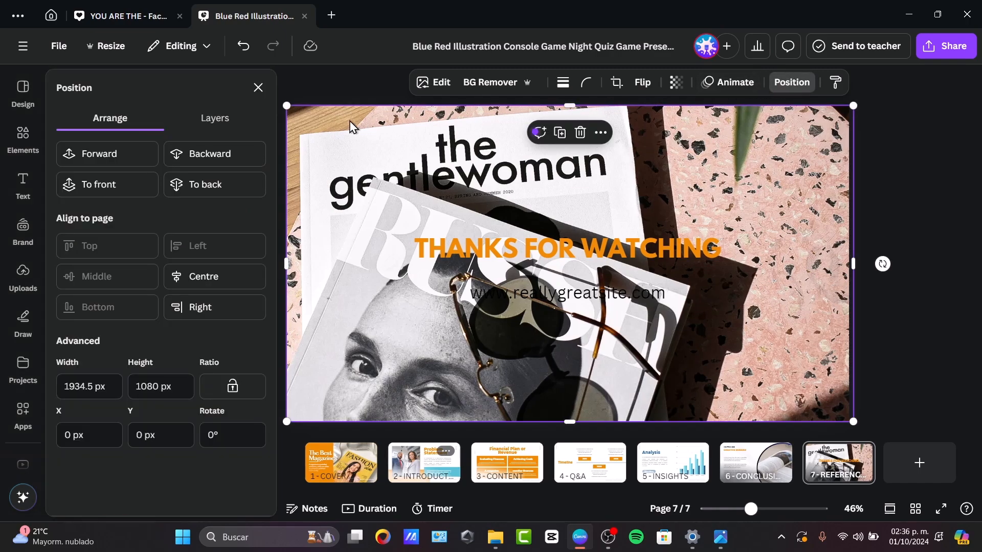
pyautogui.click(231, 121)
pyautogui.moveTo(78, 278); pyautogui.dragTo(91, 322)
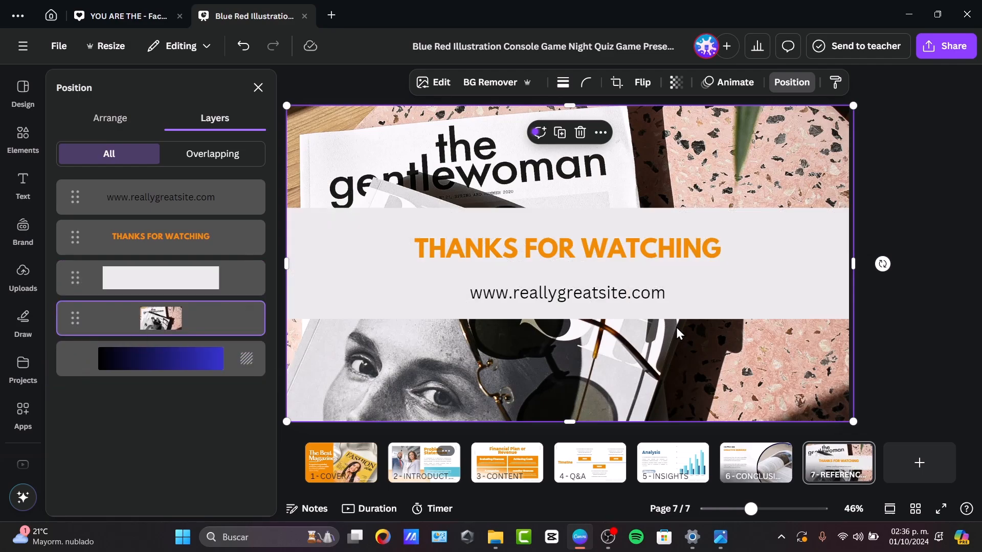
pyautogui.moveTo(852, 262); pyautogui.dragTo(848, 263)
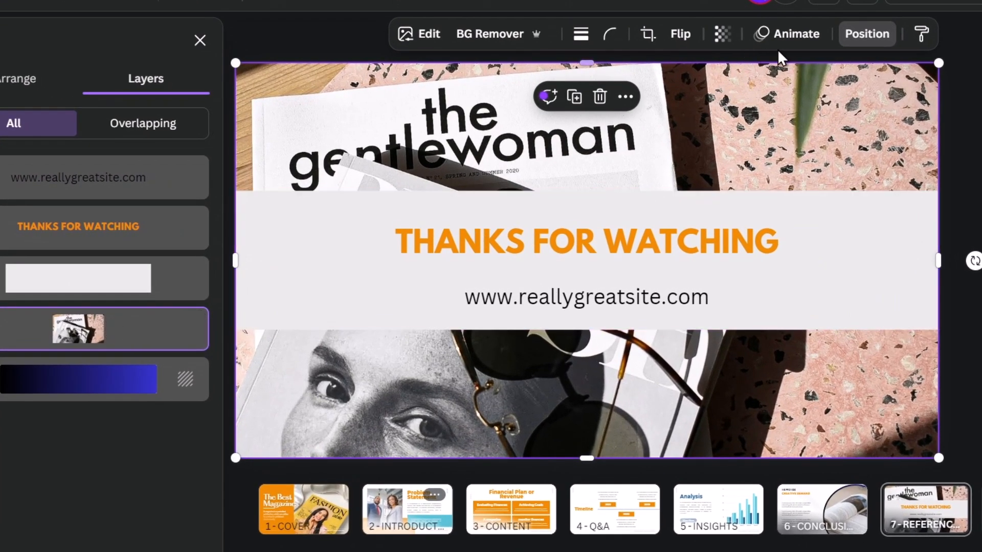
# Set the background magazine photo's transparency to 25.
pyautogui.click(722, 37)
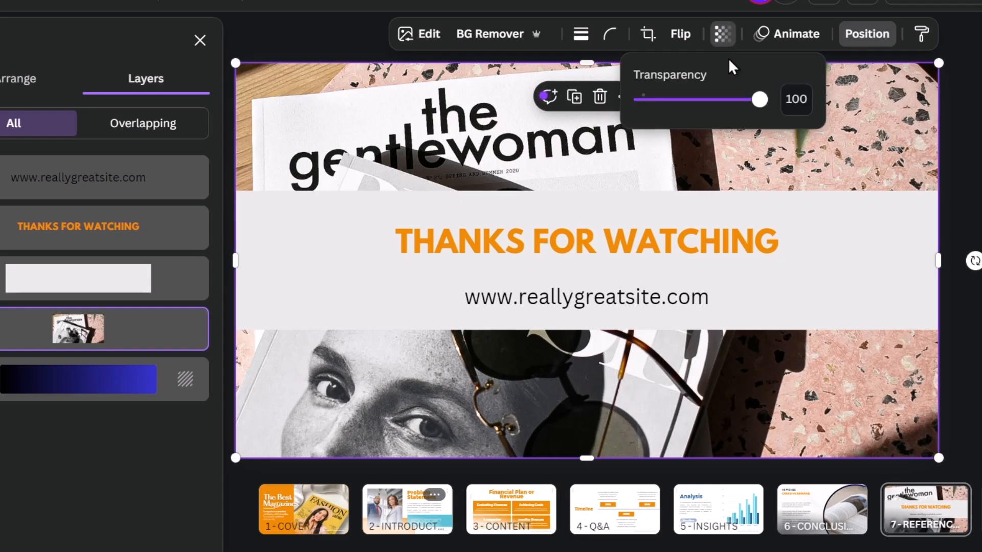
pyautogui.moveTo(759, 103); pyautogui.dragTo(672, 121)
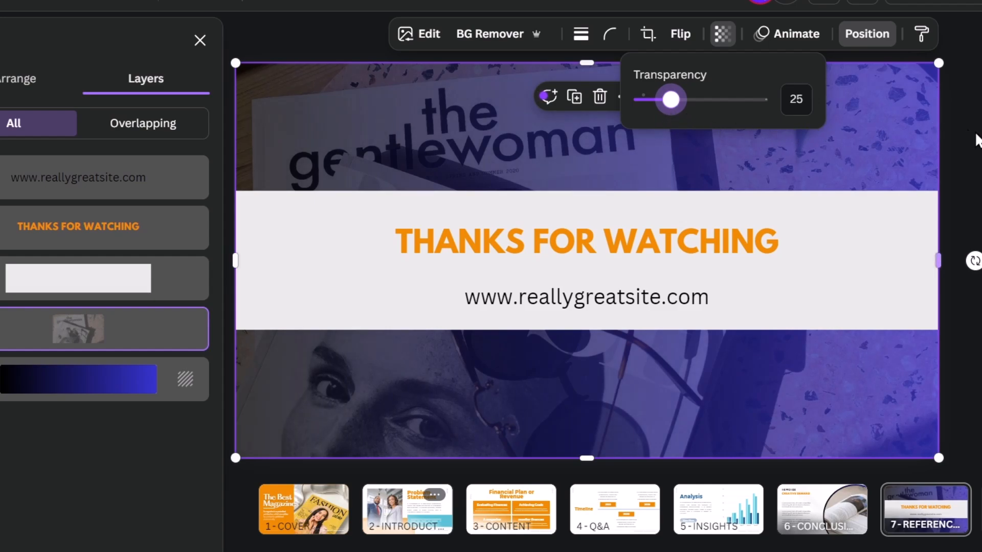
pyautogui.press('Escape')
pyautogui.press('Escape')
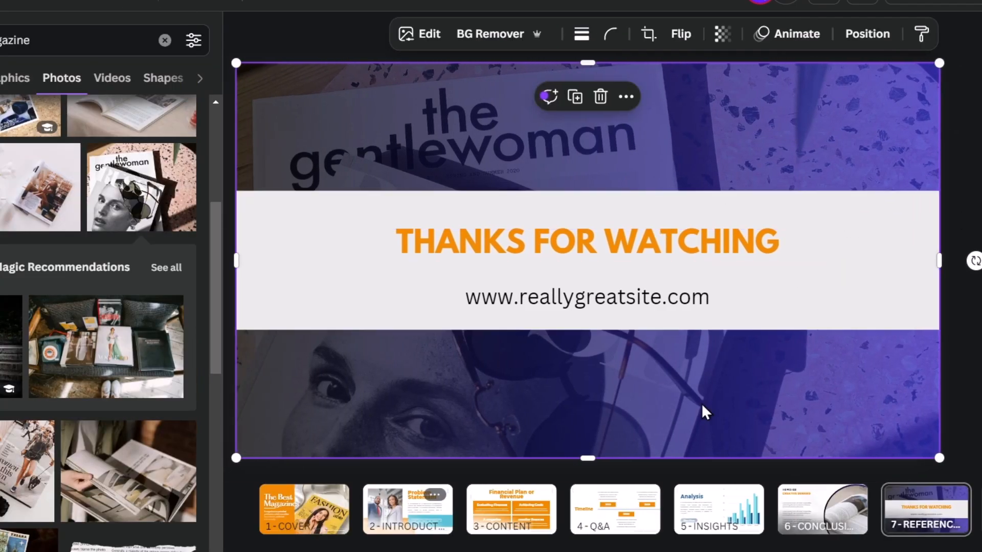
# Review the presentation's pages from CONCLUSIONS back to the COVER.
pyautogui.click(823, 507)
pyautogui.click(726, 517)
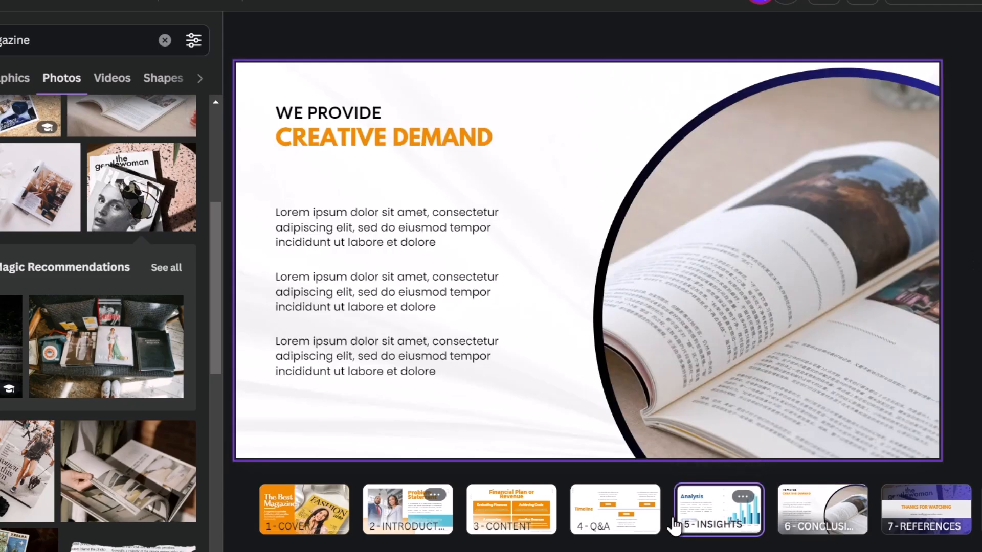
pyautogui.click(632, 517)
pyautogui.click(541, 526)
pyautogui.click(438, 524)
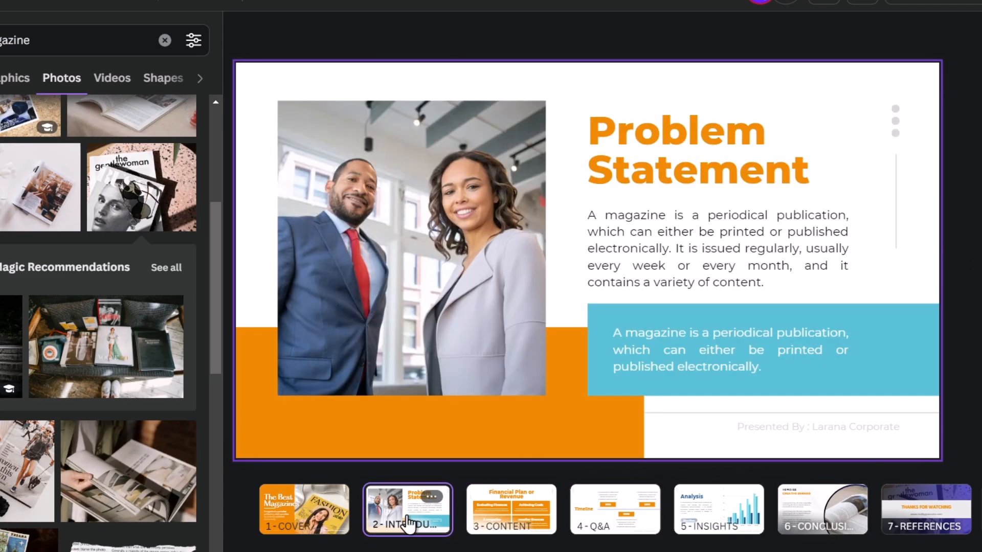
pyautogui.click(299, 503)
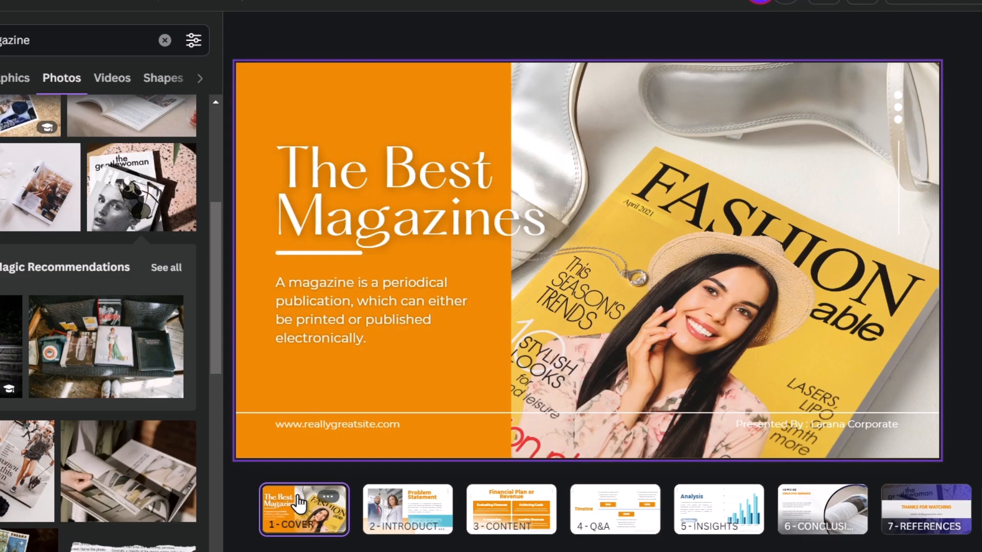
# Preview the Bold, Elegant and Energetic Magic Animate styles and apply Elegant to the entire design.
pyautogui.click(446, 197)
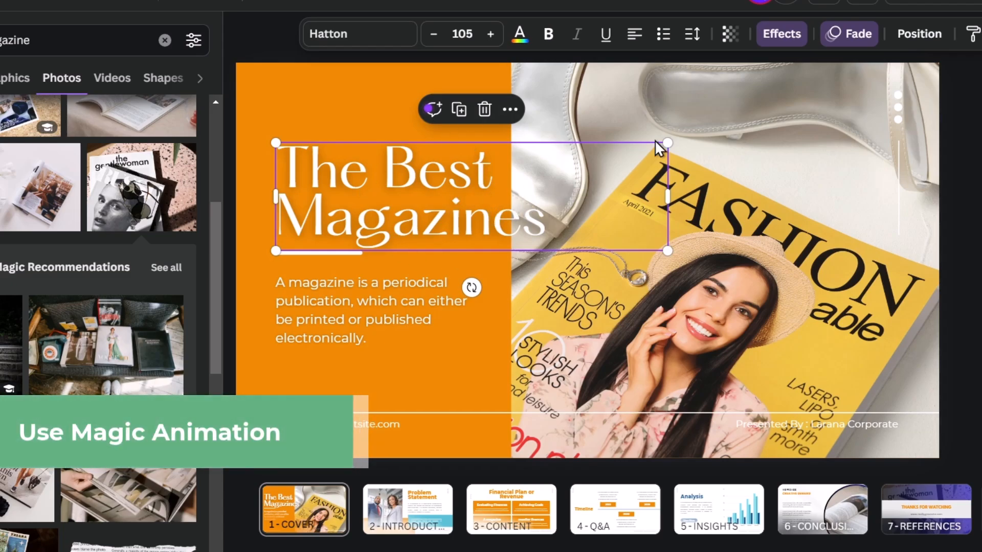
pyautogui.click(839, 37)
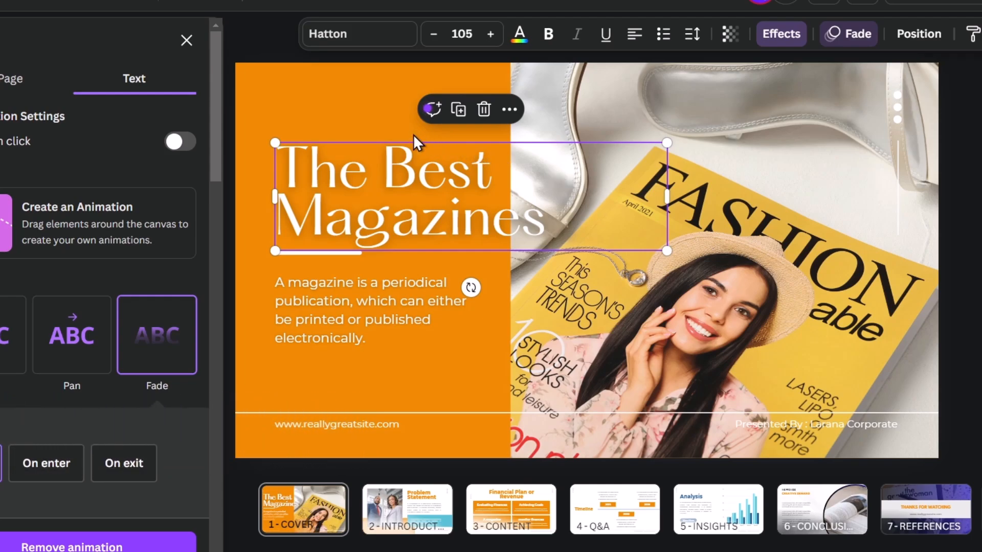
pyautogui.click(40, 80)
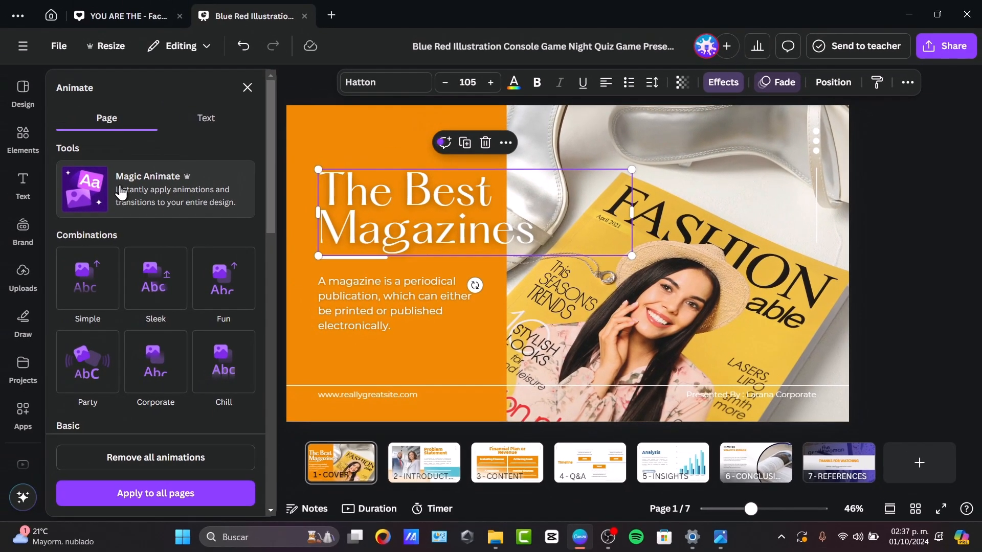
pyautogui.click(121, 187)
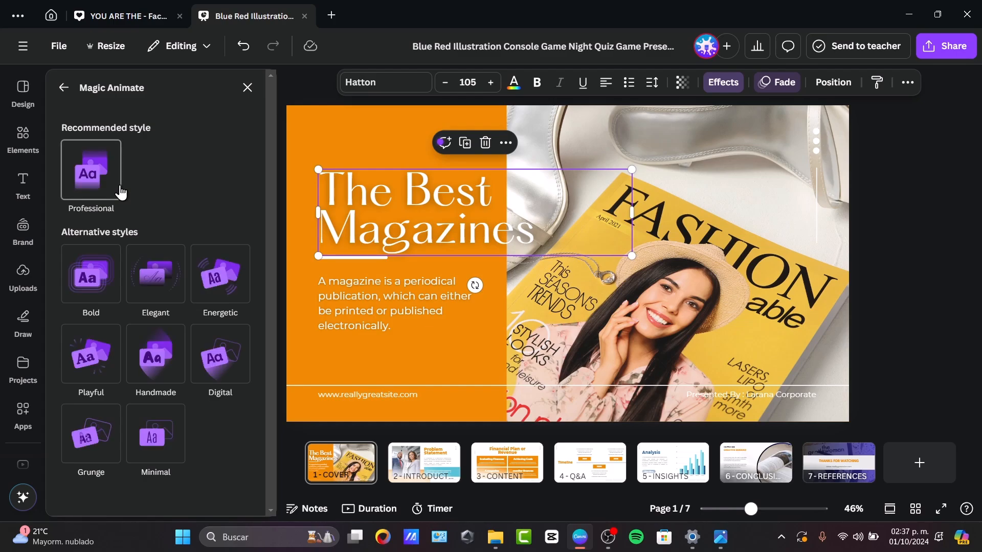
pyautogui.click(104, 263)
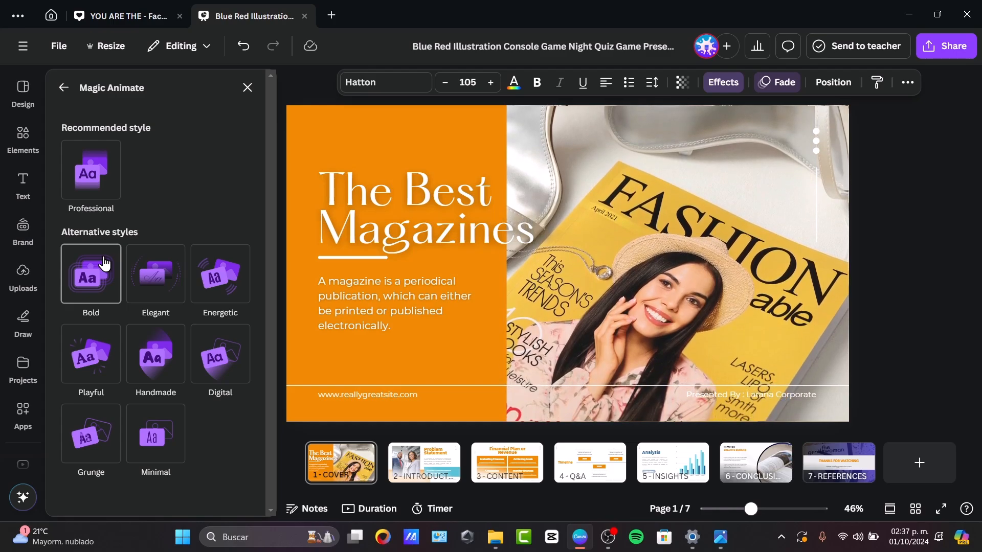
pyautogui.click(163, 264)
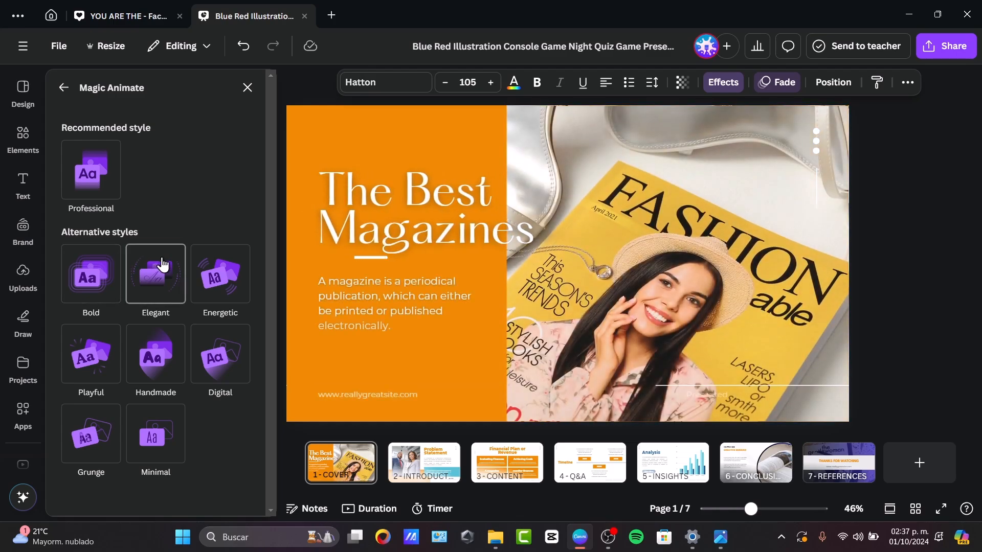
pyautogui.click(220, 265)
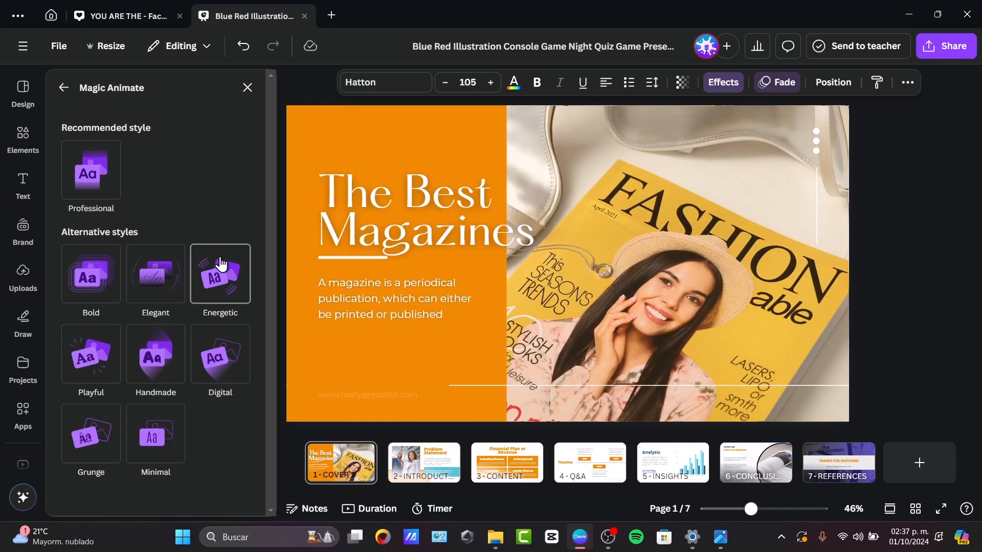
pyautogui.click(171, 273)
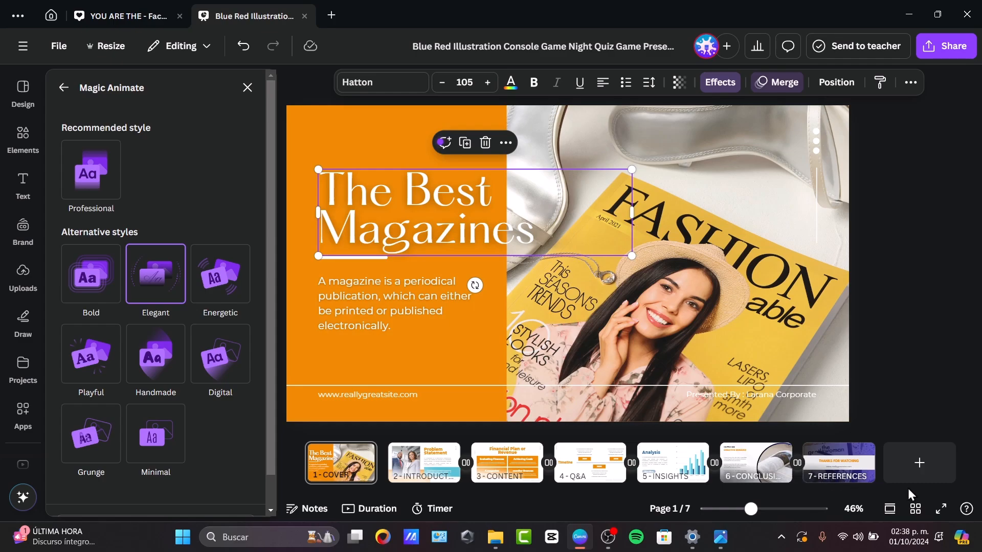
# Present the animated design in full screen from the COVER page.
pyautogui.click(944, 509)
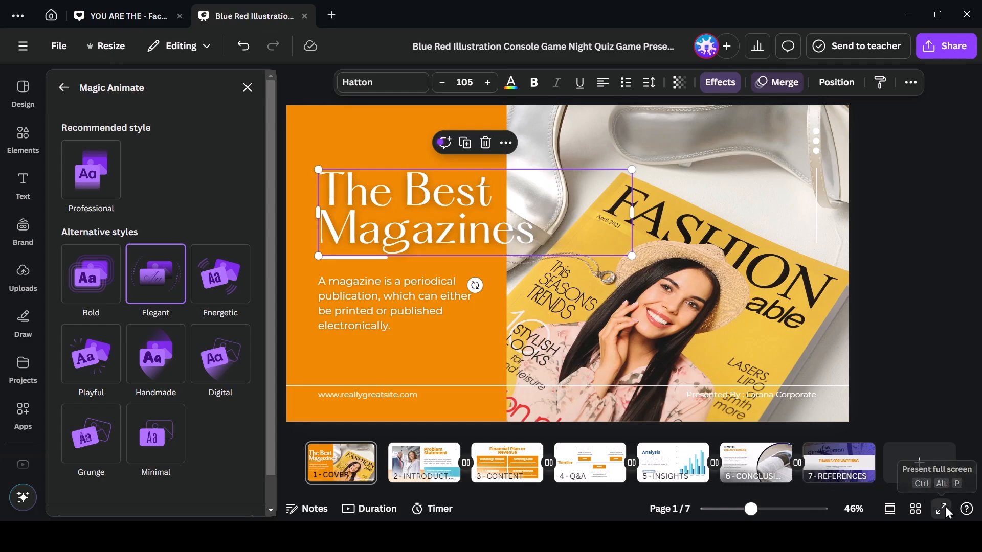